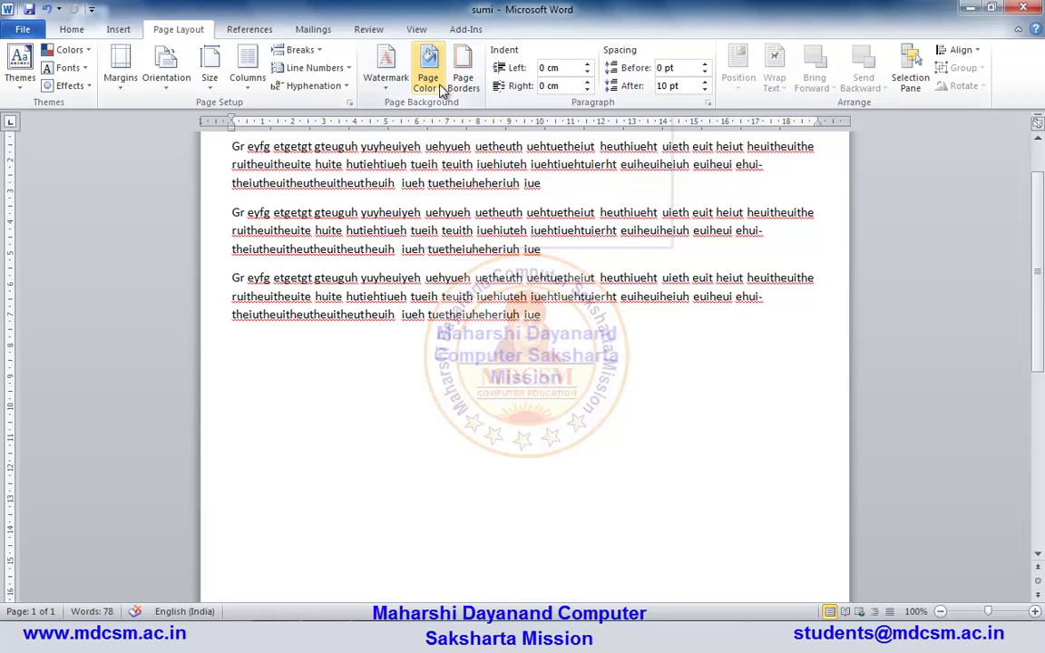
# - Try pink, then set the page colour to a custom light green (RGB 177, 235, 180)
pyautogui.click(441, 90)
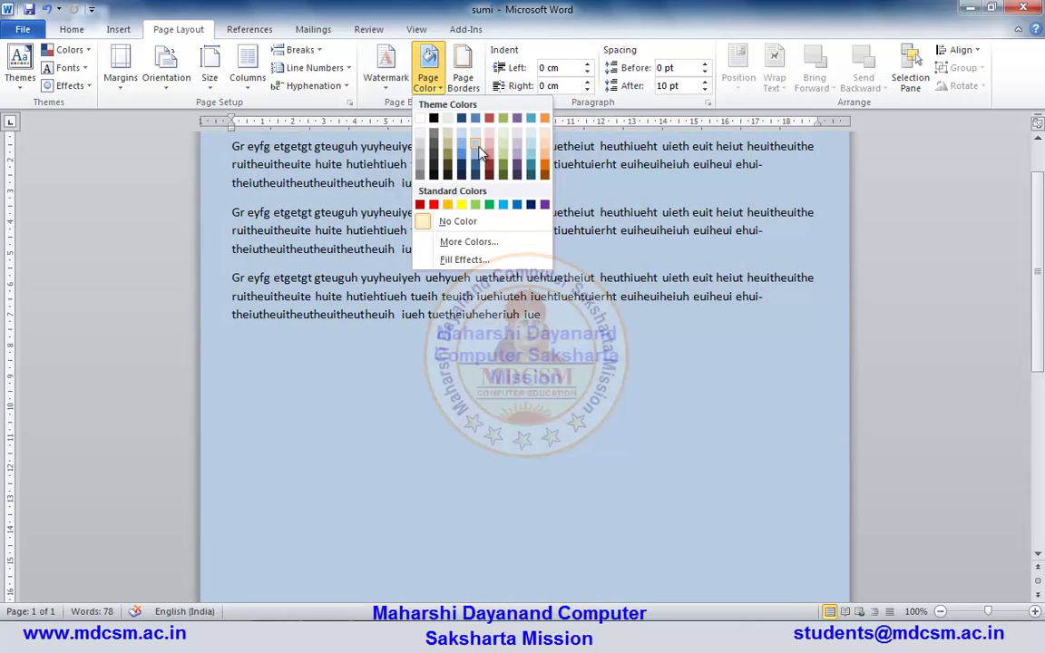
pyautogui.click(494, 150)
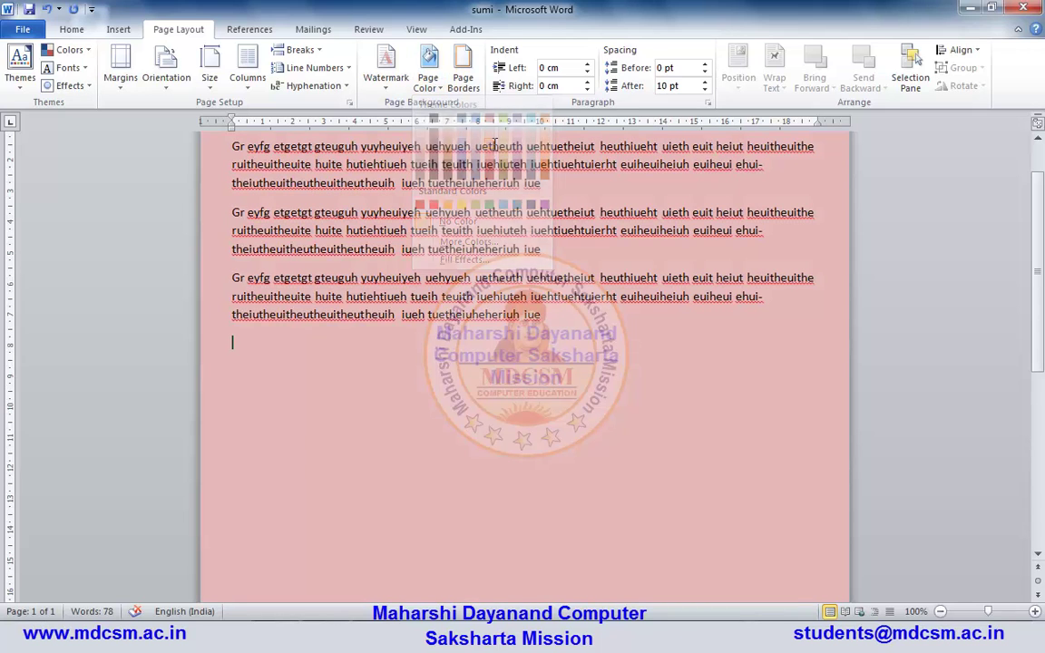
pyautogui.click(442, 88)
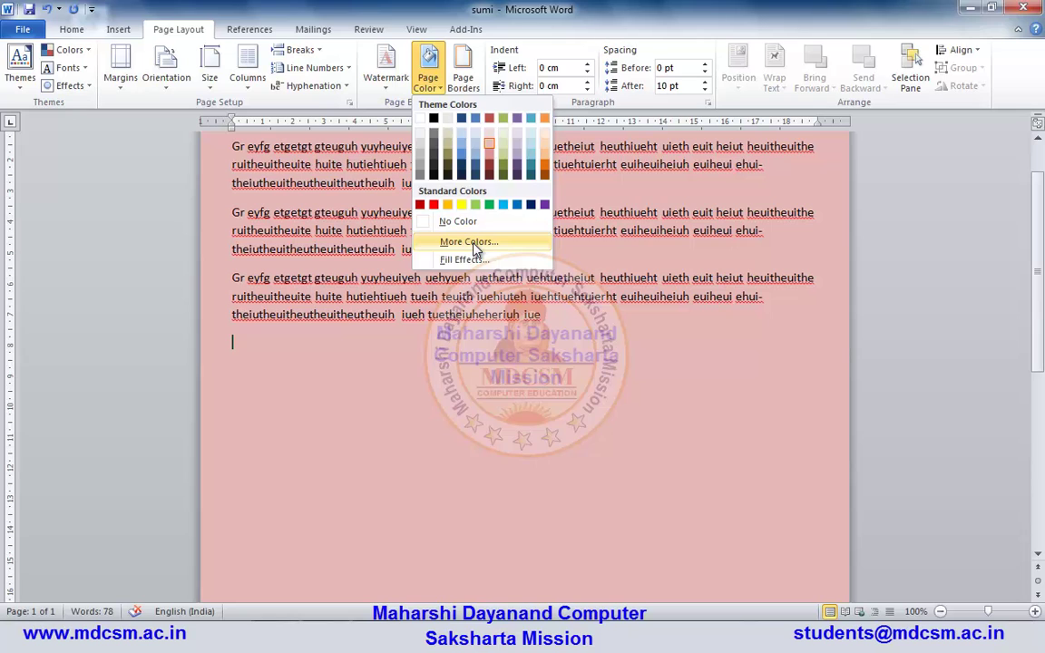
pyautogui.click(453, 241)
pyautogui.click(504, 240)
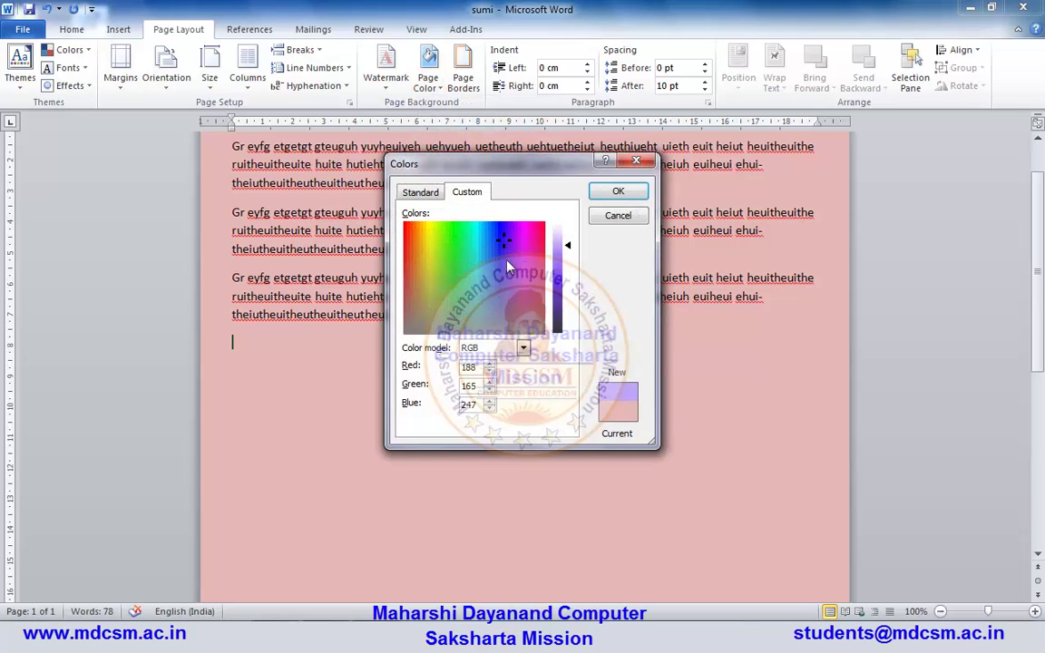
pyautogui.click(504, 270)
pyautogui.click(458, 272)
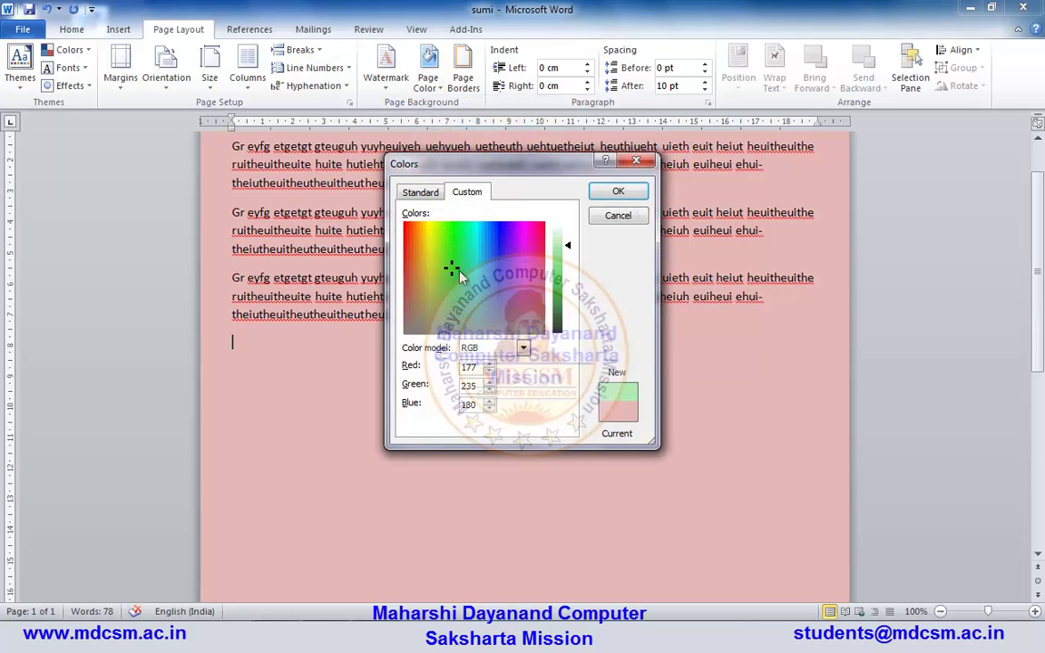
pyautogui.click(614, 191)
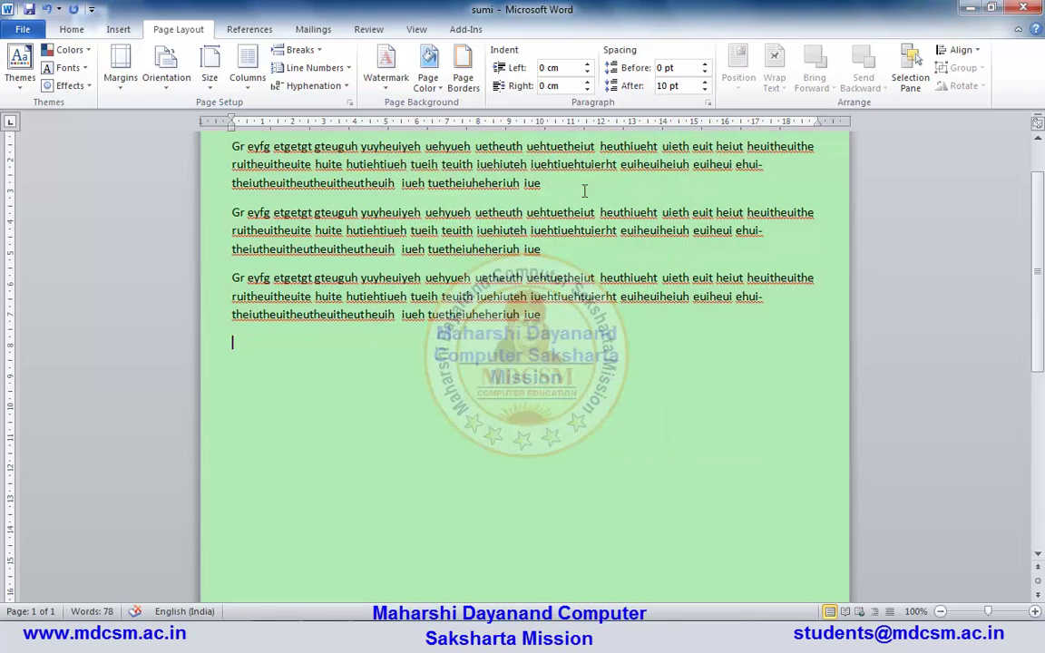
pyautogui.click(442, 93)
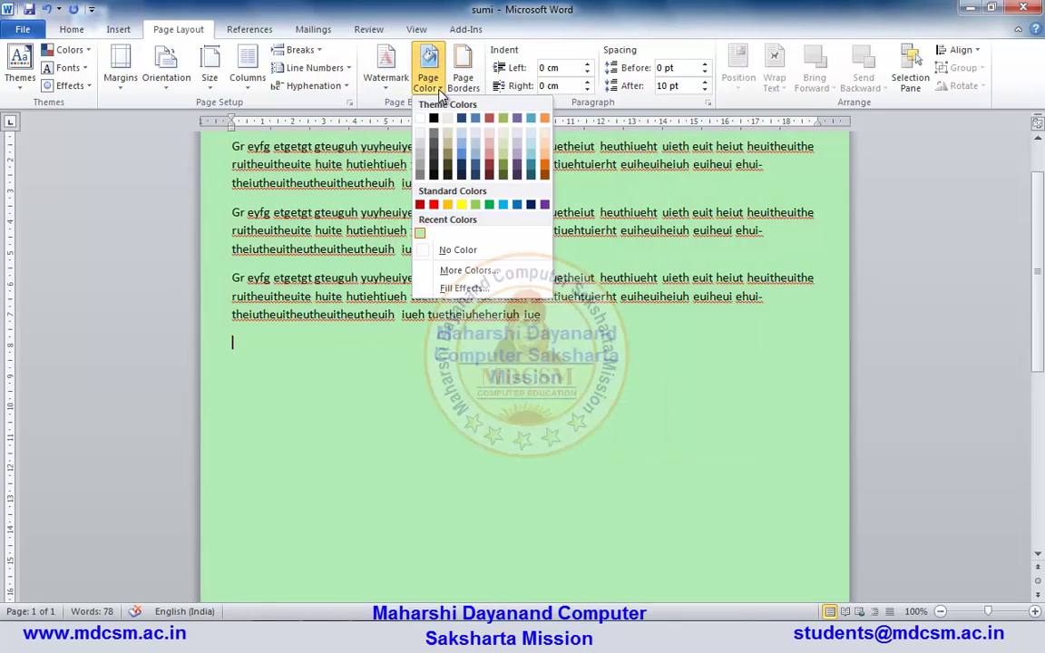
# - Try page gradient fills: one-colour green, preset, vertical, diagonal-up and corner shading
pyautogui.click(469, 288)
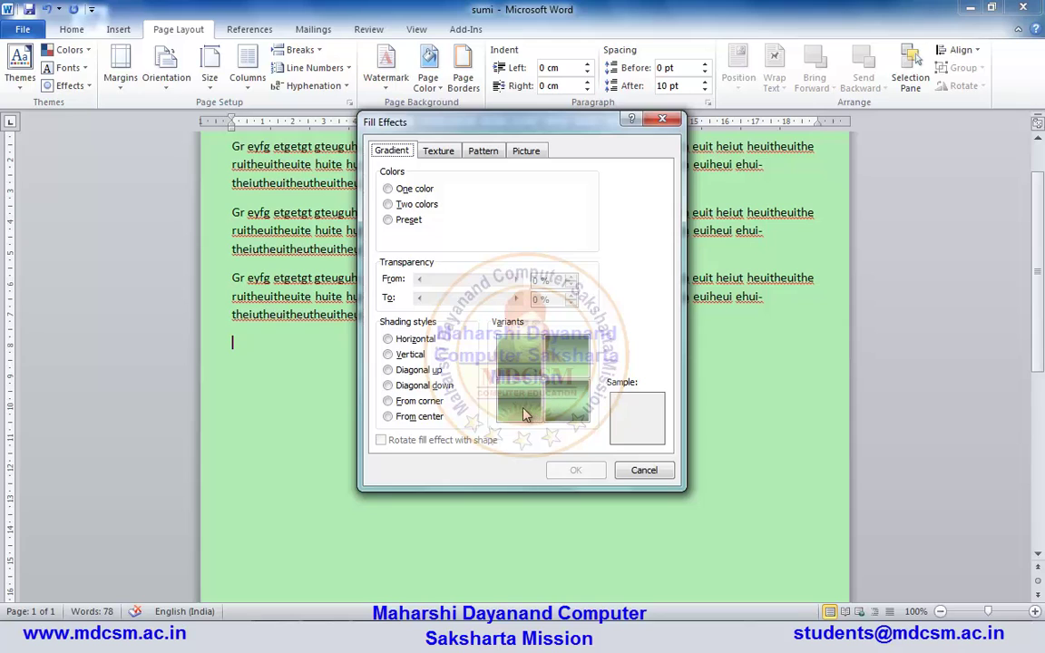
pyautogui.click(523, 414)
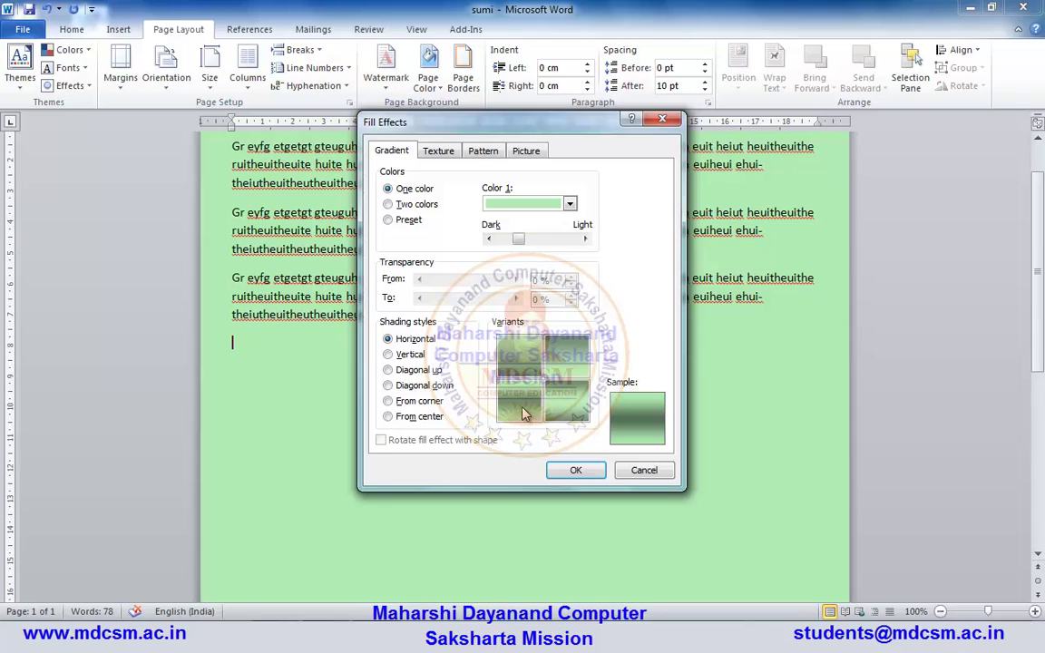
pyautogui.click(393, 208)
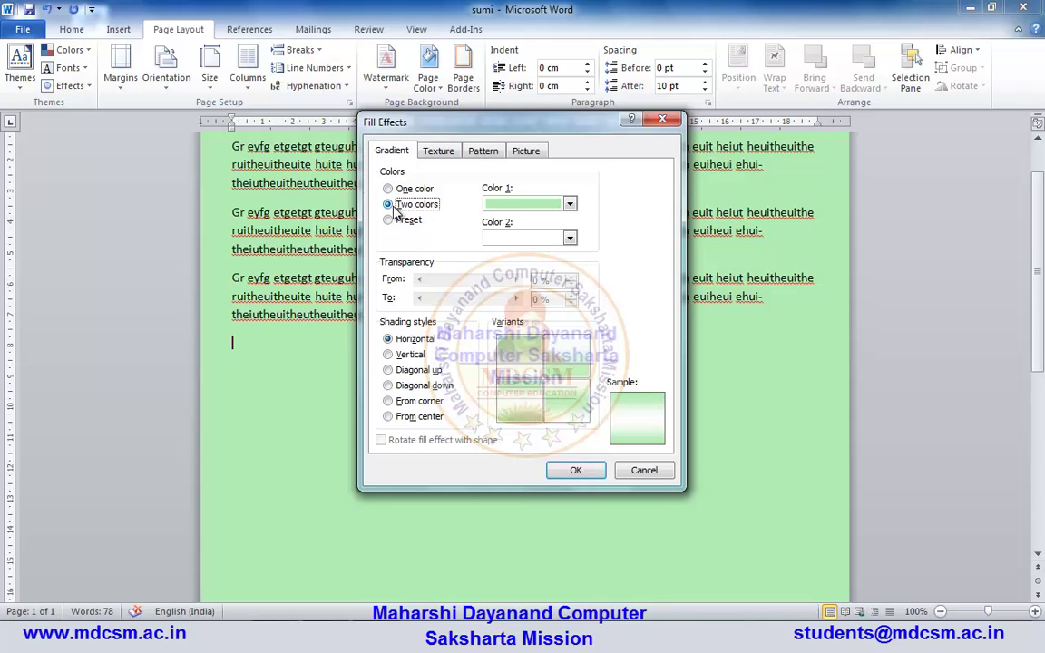
pyautogui.click(394, 223)
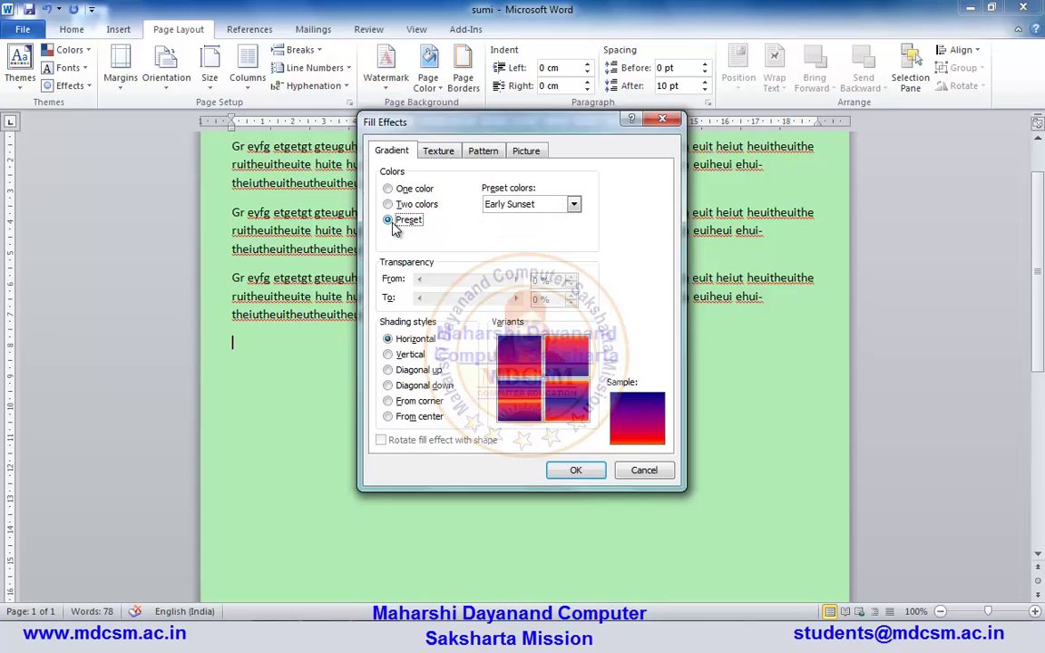
pyautogui.click(404, 355)
pyautogui.click(405, 370)
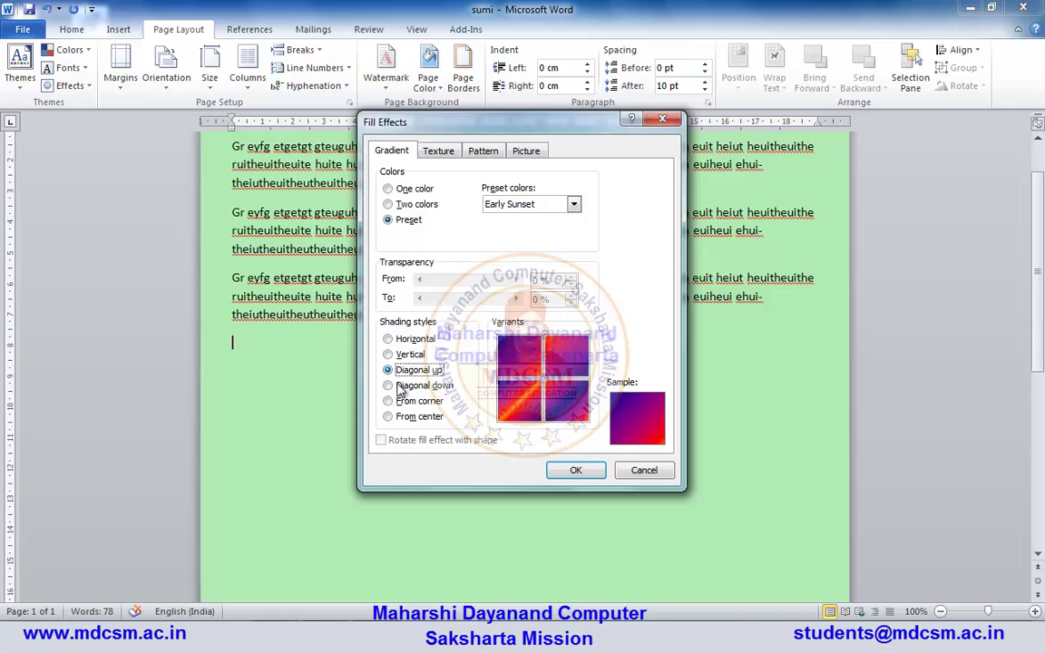
pyautogui.click(397, 405)
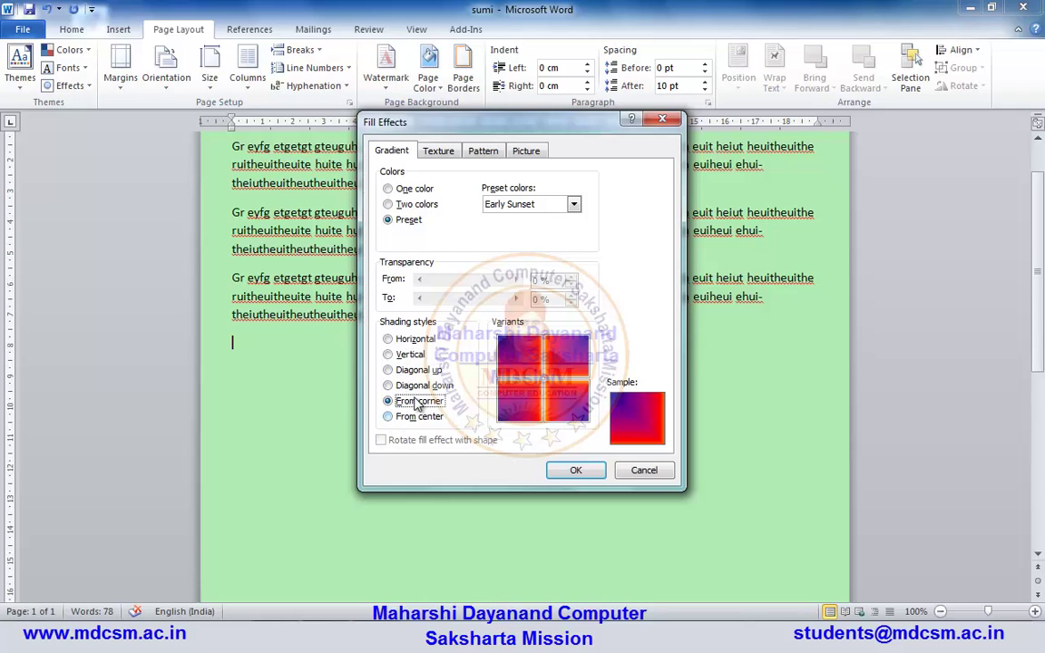
# - Apply a two-colour diagonal-down green gradient, then set the page colour to No Color
pyautogui.click(410, 205)
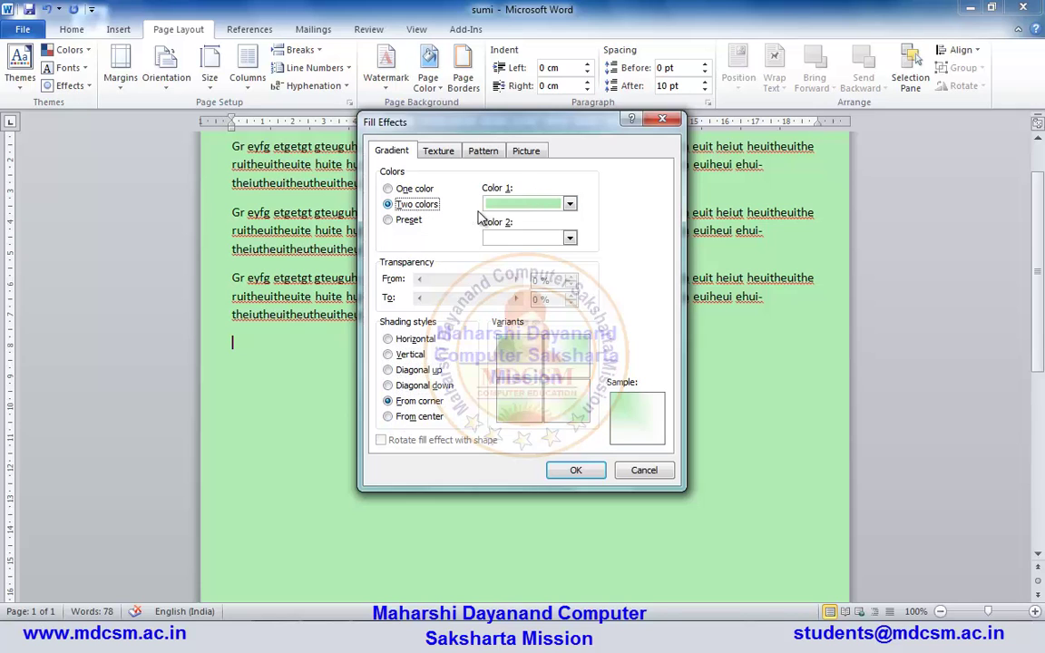
pyautogui.click(430, 385)
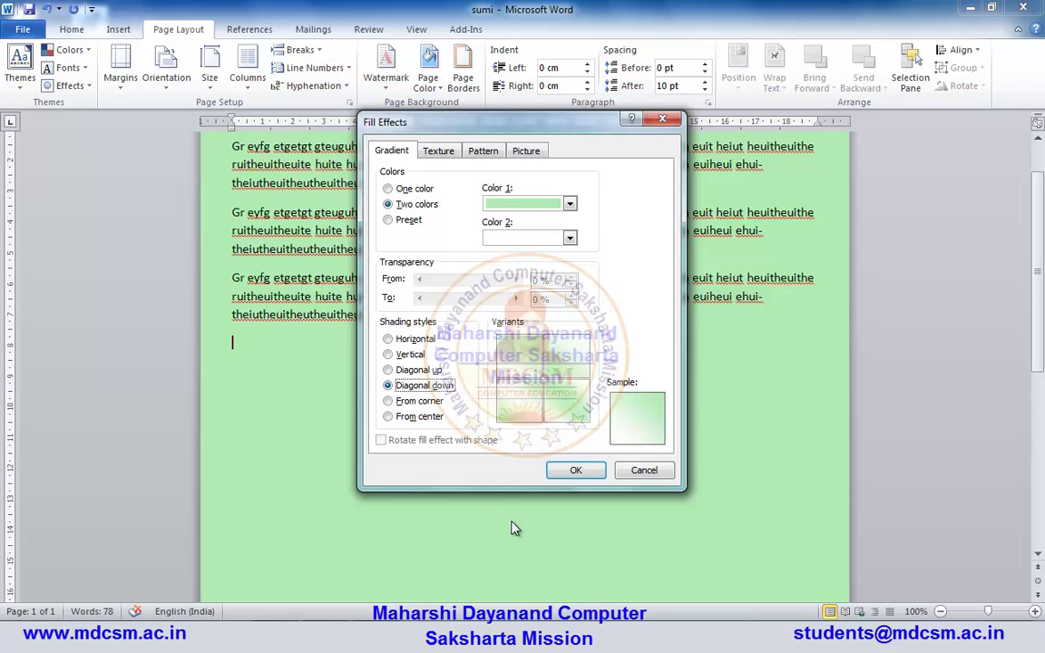
pyautogui.click(574, 472)
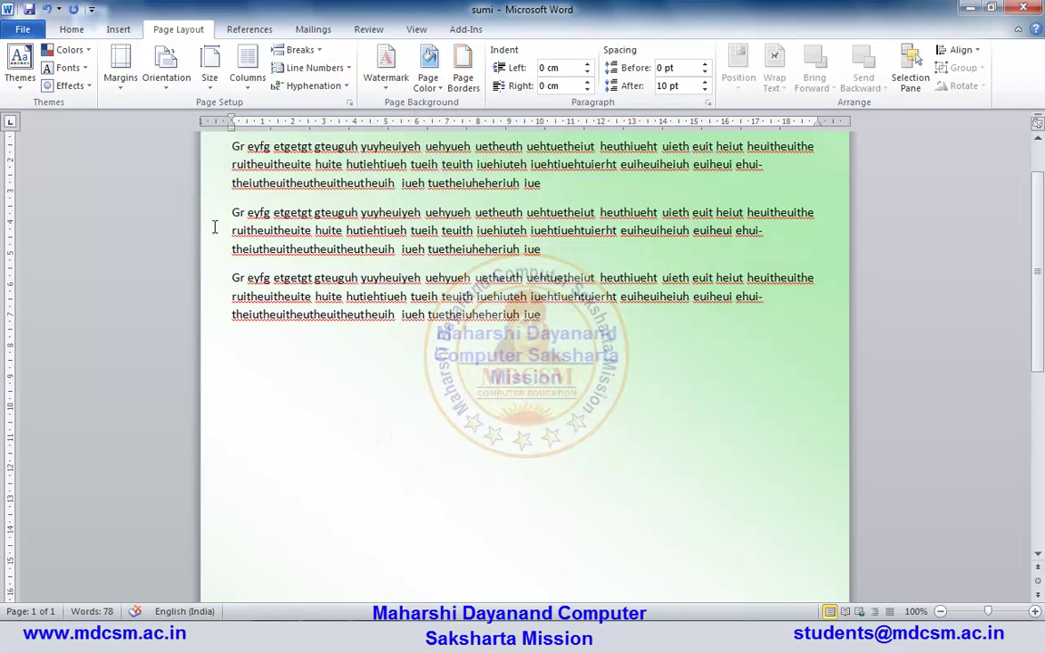
pyautogui.click(427, 91)
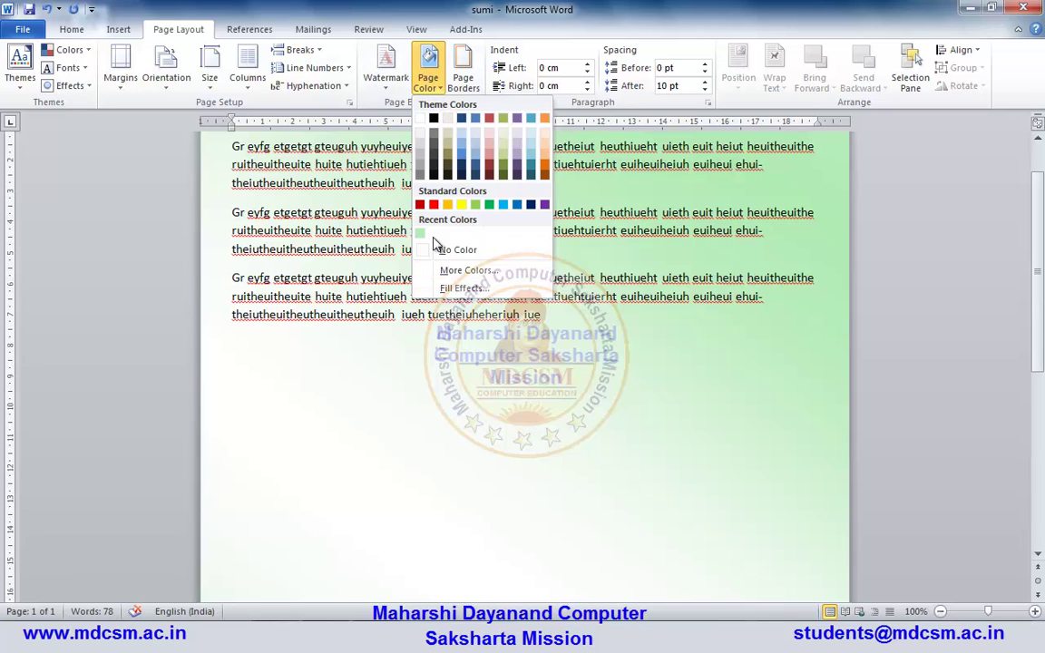
pyautogui.click(461, 252)
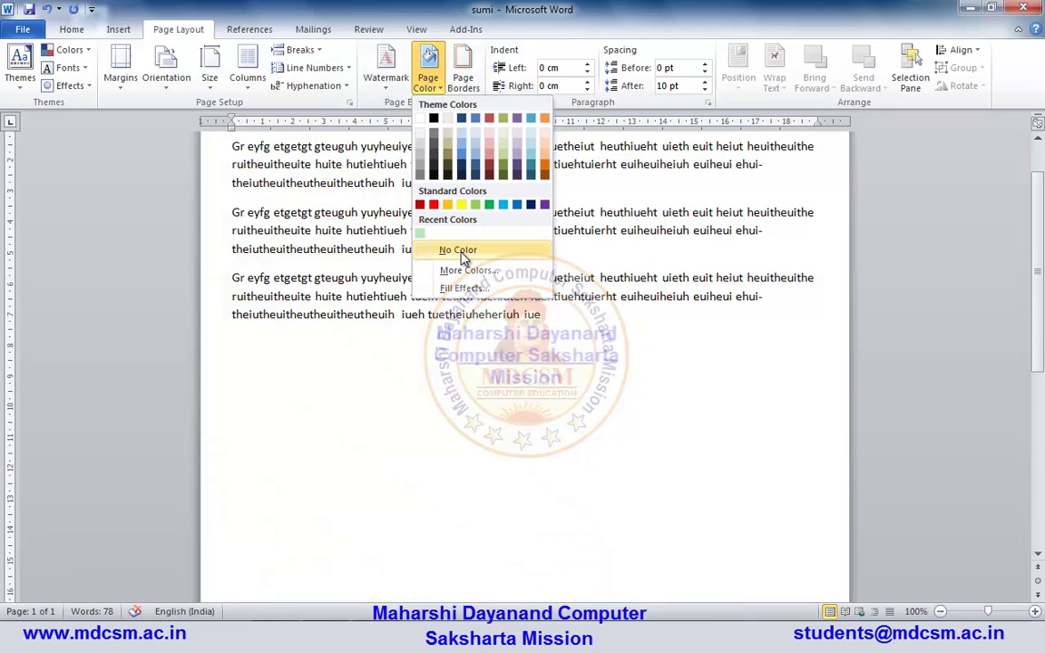
# - Add a Box page border with a thick line, dark teal colour and 6 pt width
pyautogui.click(465, 84)
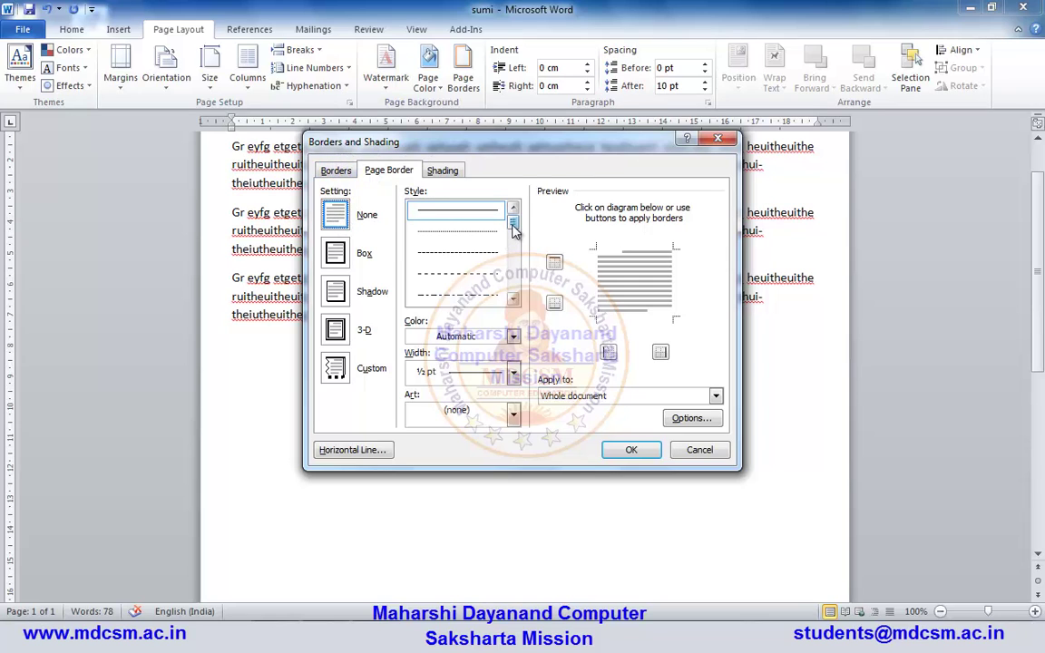
pyautogui.moveTo(514, 224); pyautogui.dragTo(514, 288)
pyautogui.click(458, 296)
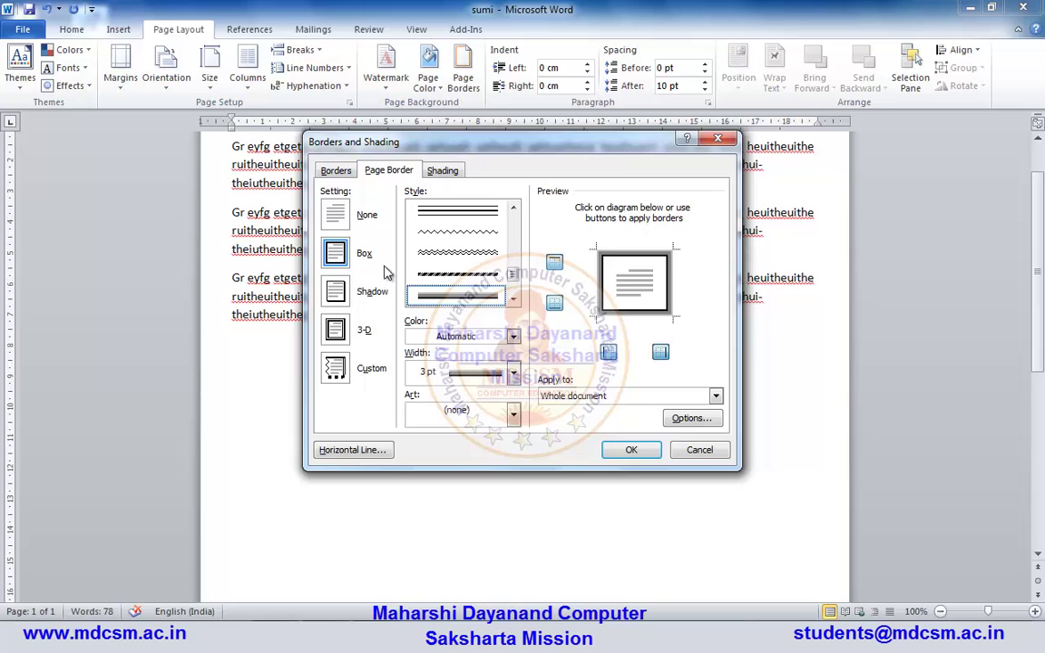
pyautogui.click(513, 338)
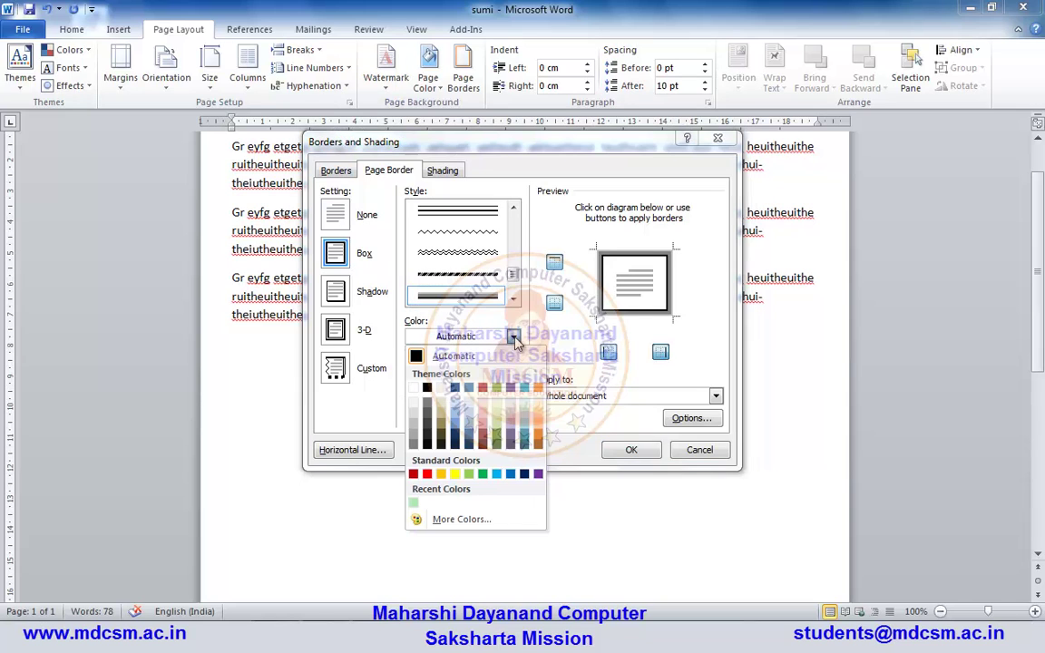
pyautogui.click(523, 440)
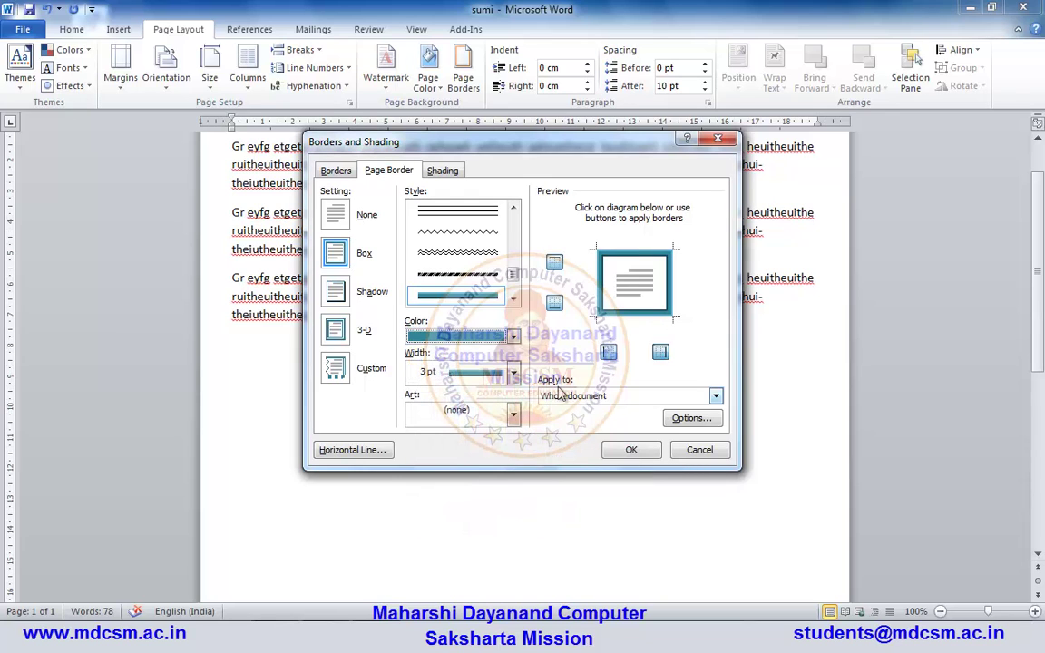
pyautogui.click(506, 372)
pyautogui.click(485, 505)
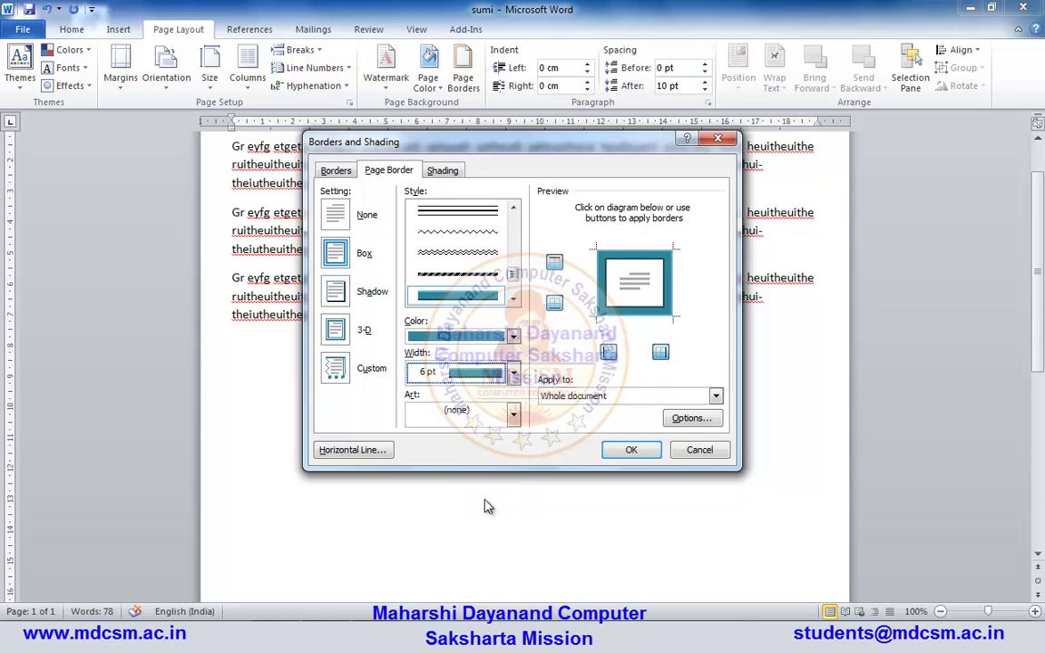
pyautogui.click(630, 450)
pyautogui.scroll(2, 689, 399)
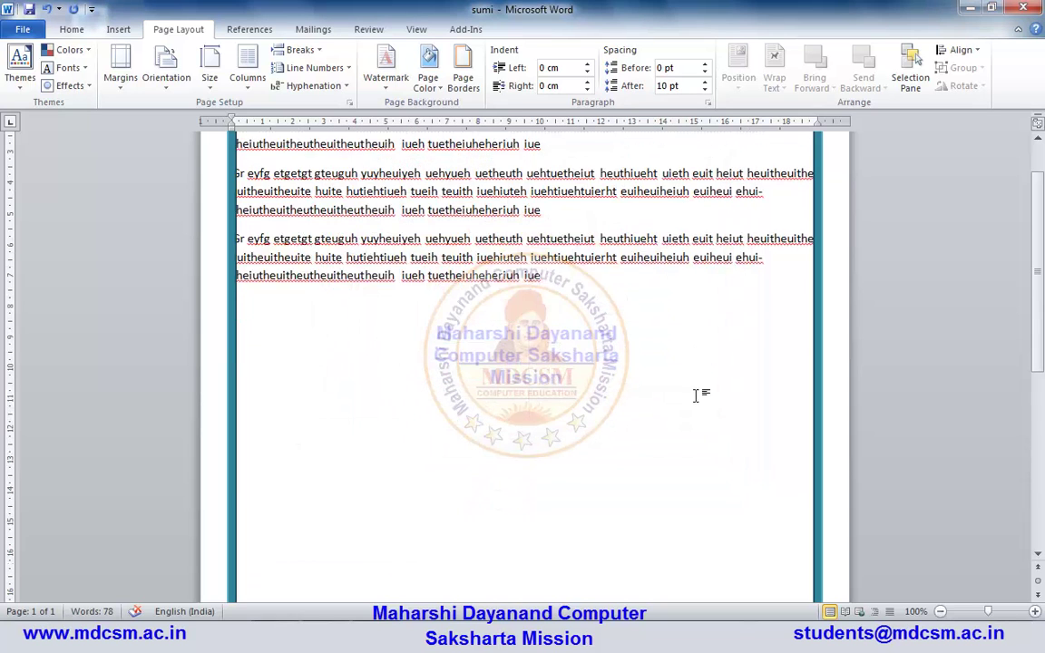
pyautogui.scroll(-3, 686, 415)
pyautogui.scroll(-4, 680, 425)
pyautogui.scroll(-4, 680, 424)
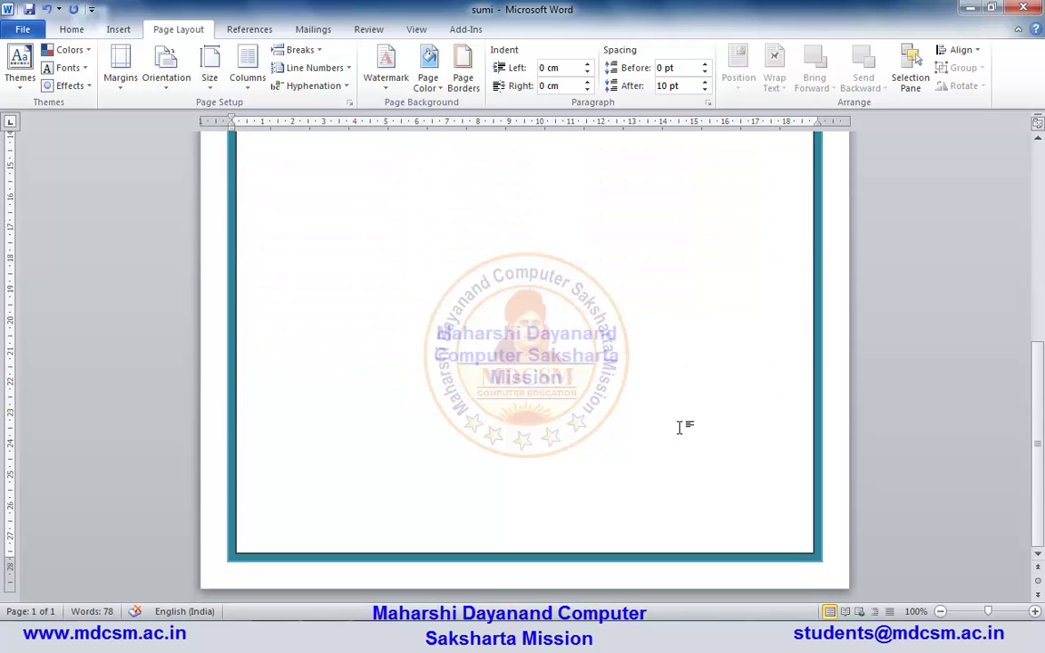
pyautogui.scroll(8, 676, 436)
pyautogui.scroll(3, 674, 448)
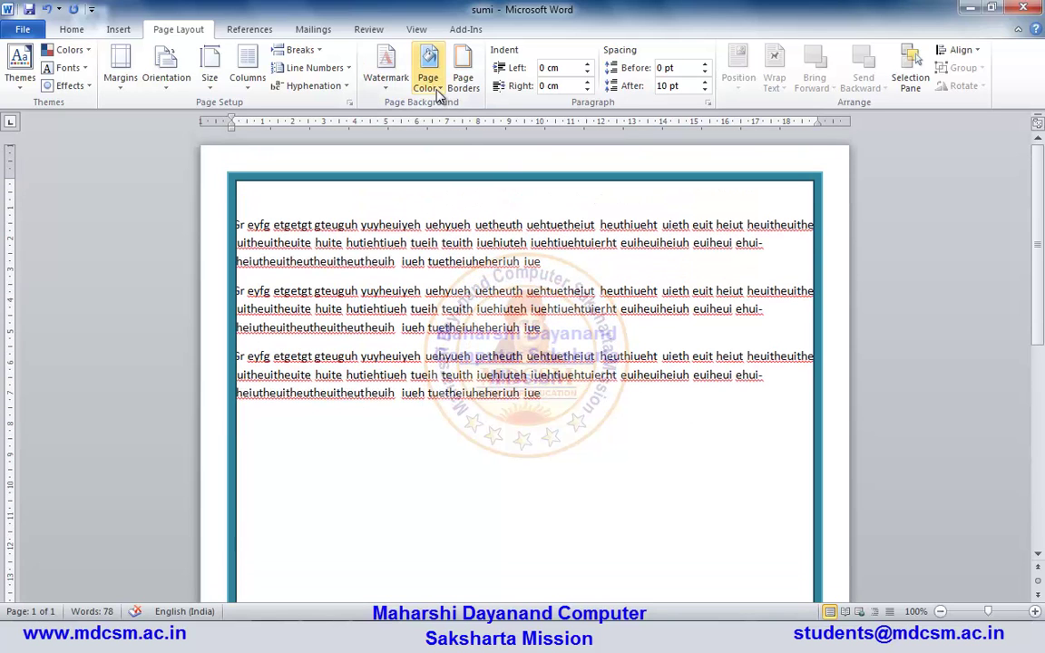
# - Apply the Shadow setting to the teal page border
pyautogui.click(462, 77)
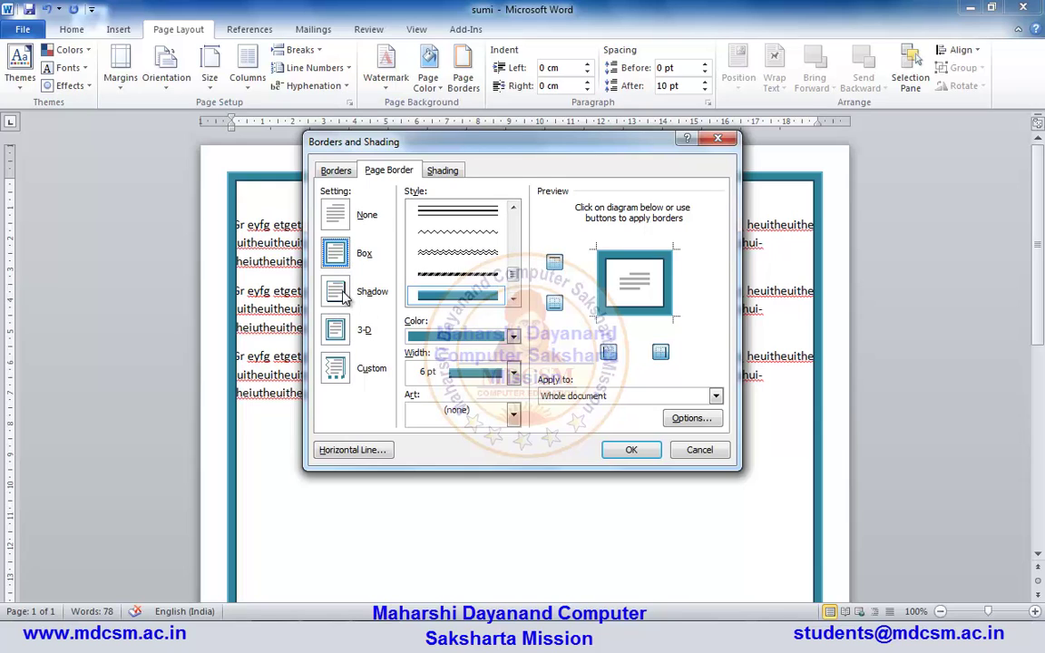
pyautogui.click(339, 293)
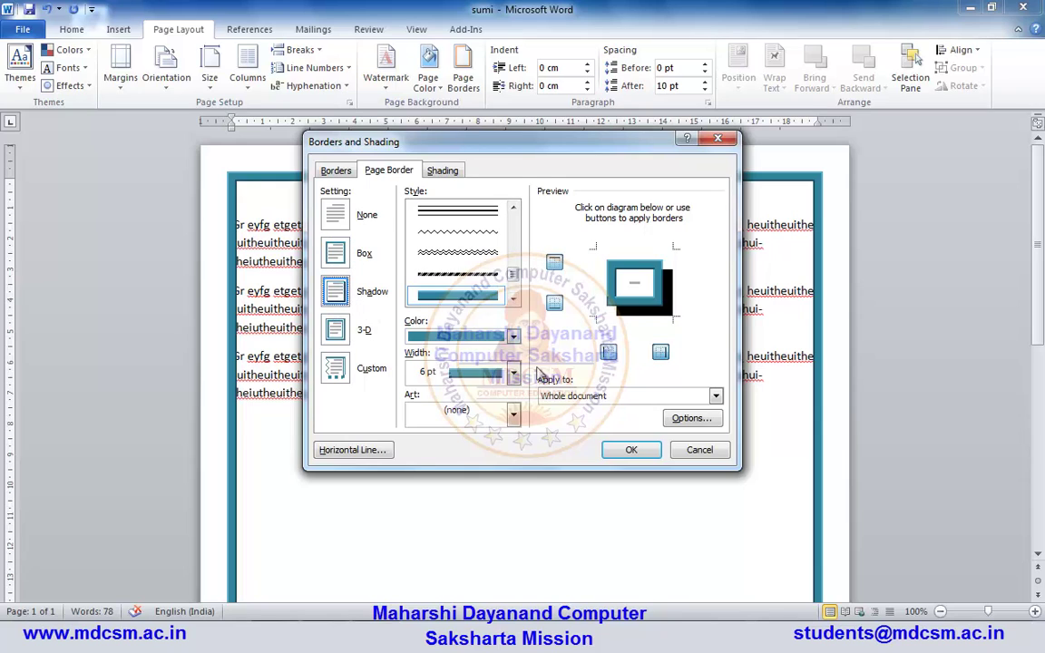
pyautogui.click(626, 449)
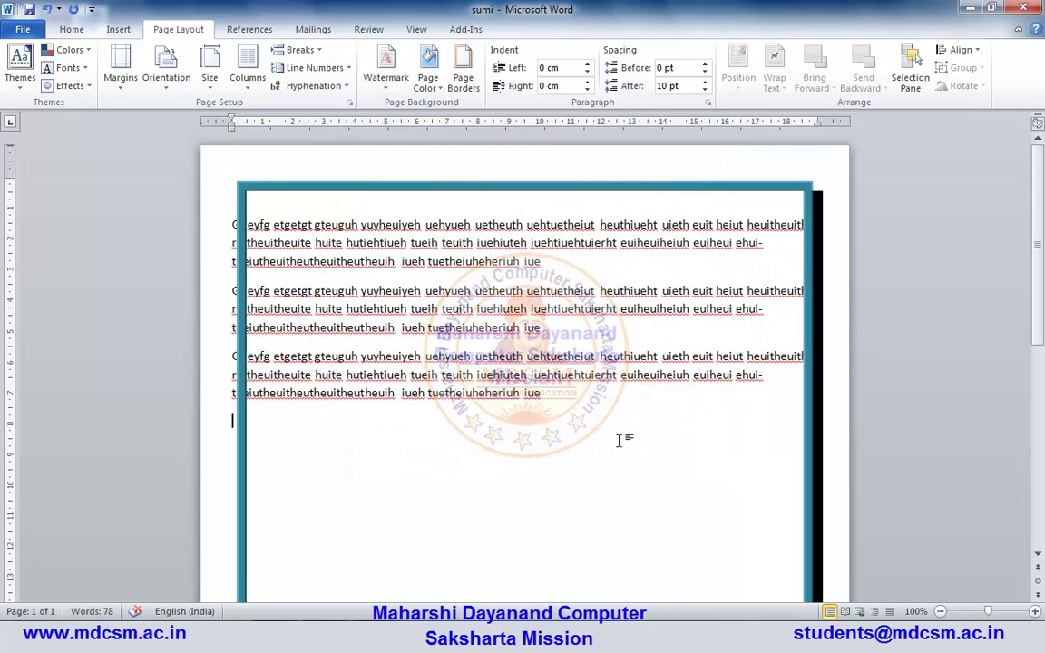
# - Switch the teal page border setting to 3-D
pyautogui.click(462, 73)
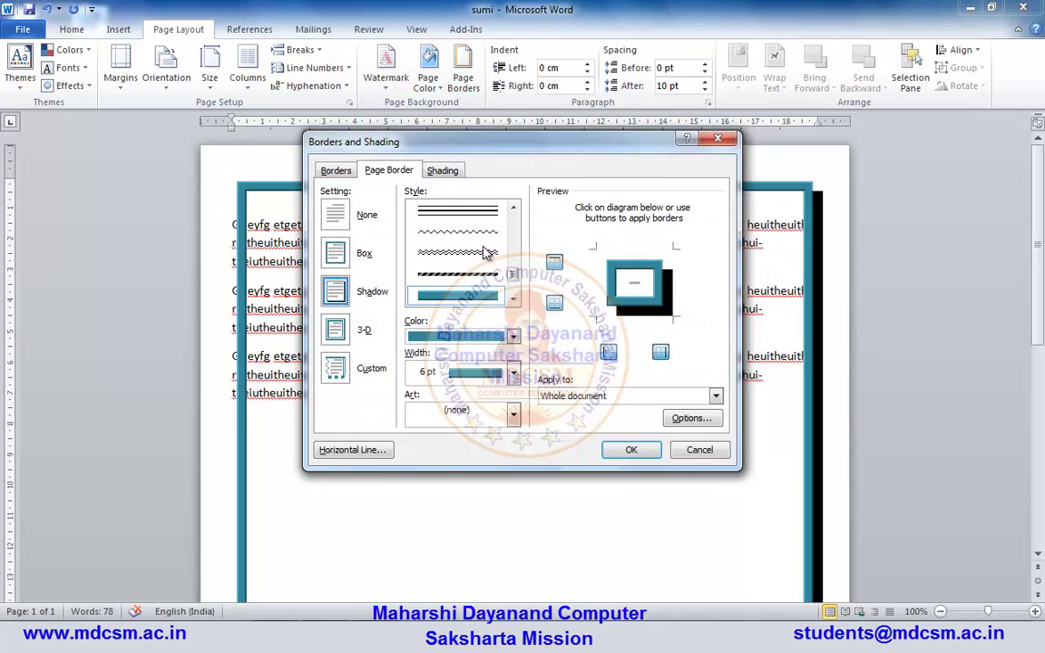
pyautogui.click(335, 331)
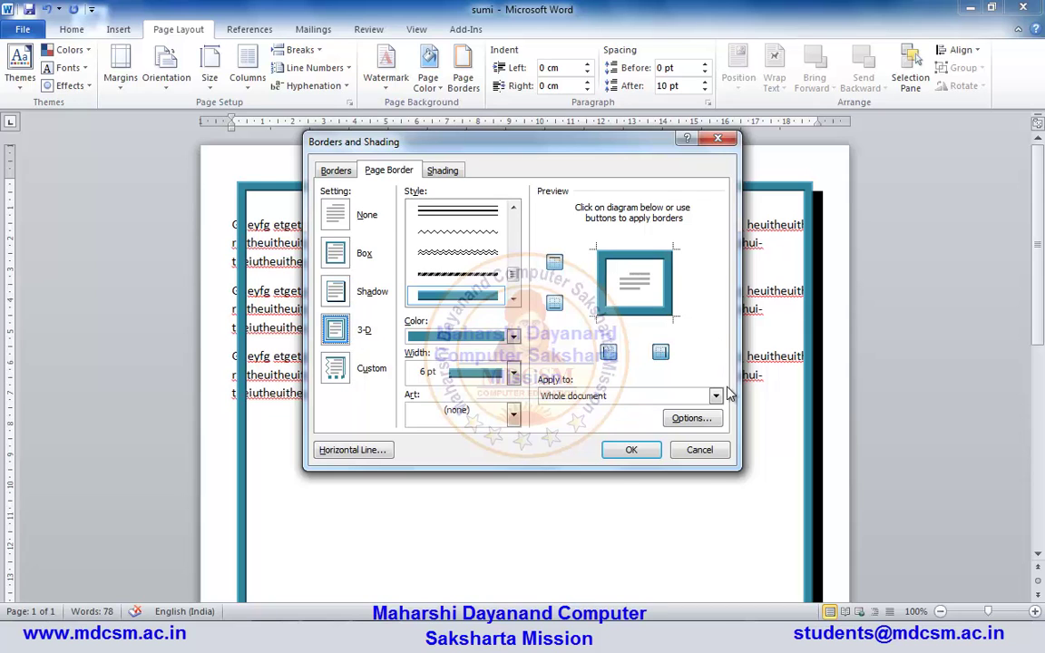
pyautogui.click(626, 451)
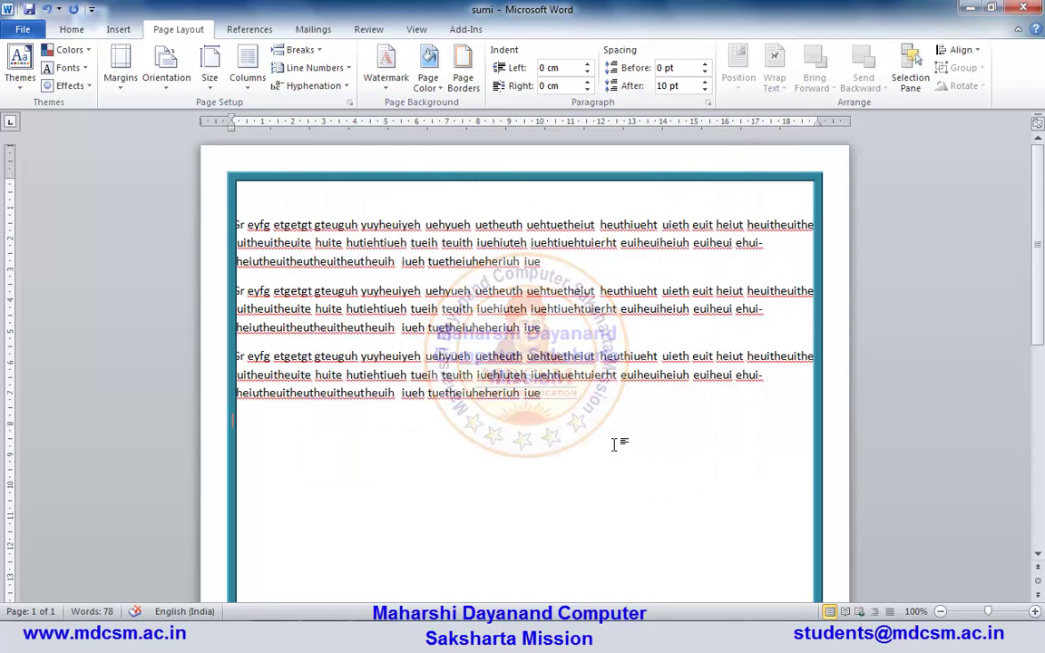
pyautogui.scroll(-10, 618, 444)
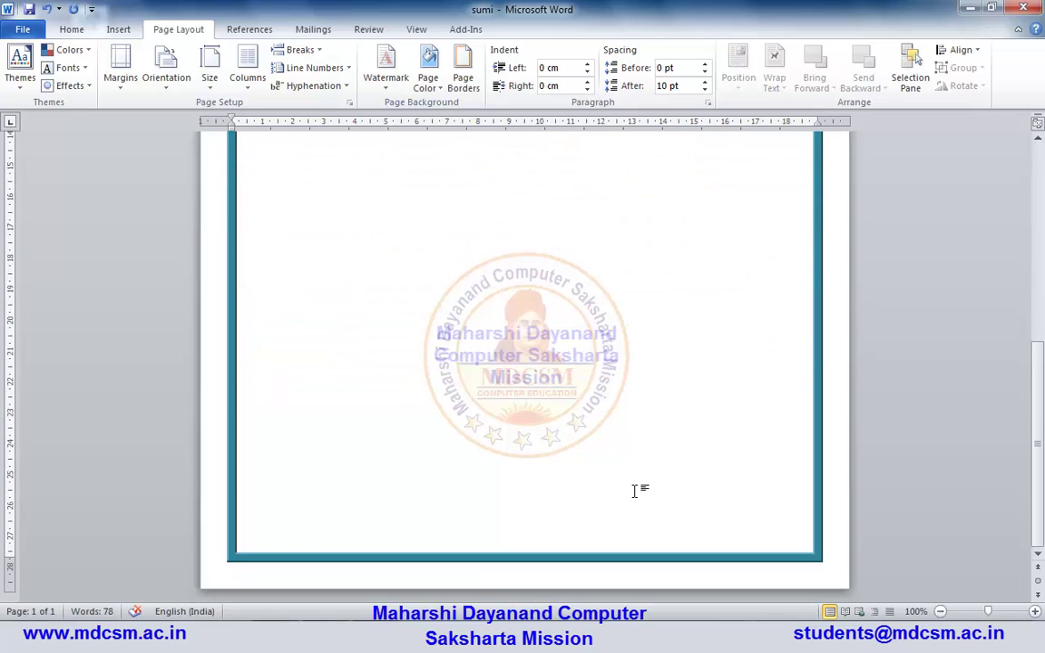
pyautogui.scroll(10, 618, 444)
# - Choose the purple butterfly pattern from the Art list as the page border
pyautogui.click(462, 72)
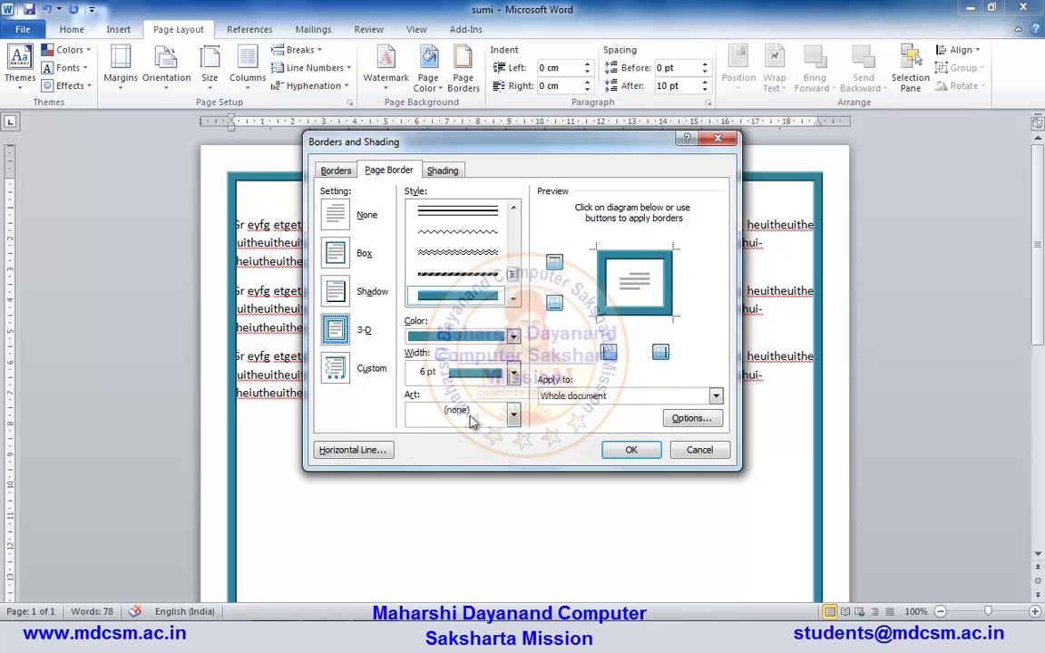
pyautogui.click(514, 415)
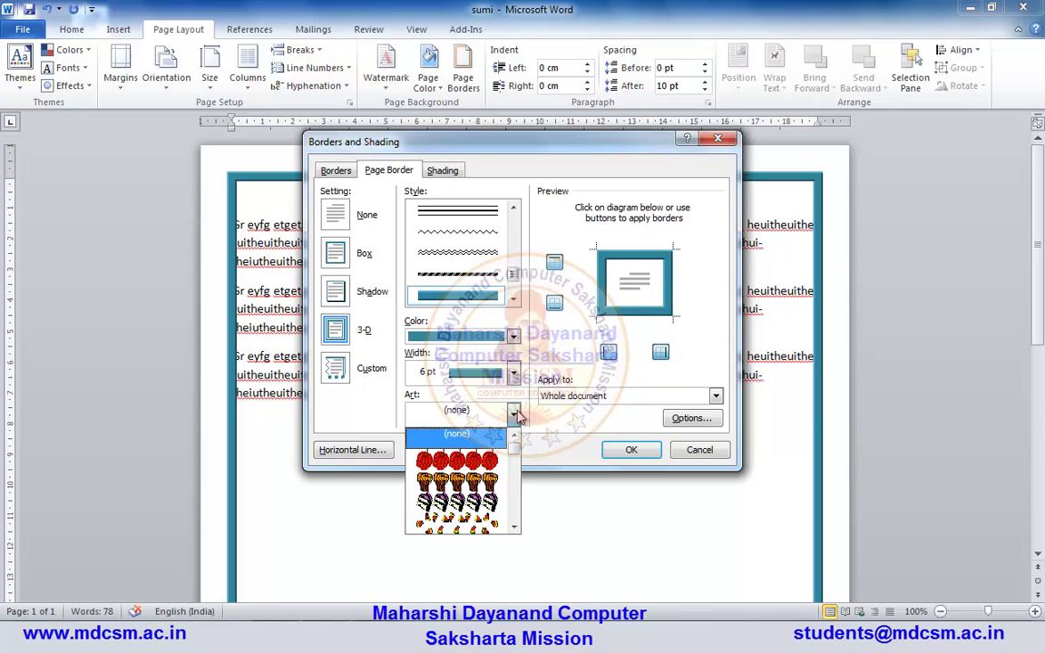
pyautogui.moveTo(513, 445)
pyautogui.mouseDown()
pyautogui.moveTo(517, 490)
pyautogui.moveTo(530, 491)
pyautogui.moveTo(531, 461)
pyautogui.mouseUp()
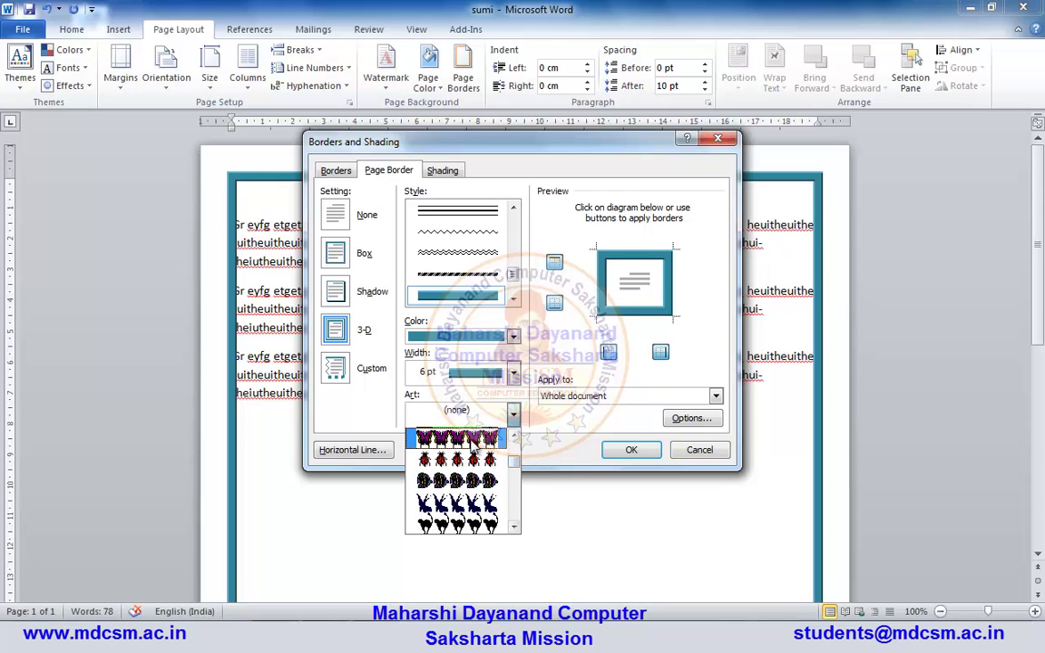
pyautogui.click(457, 439)
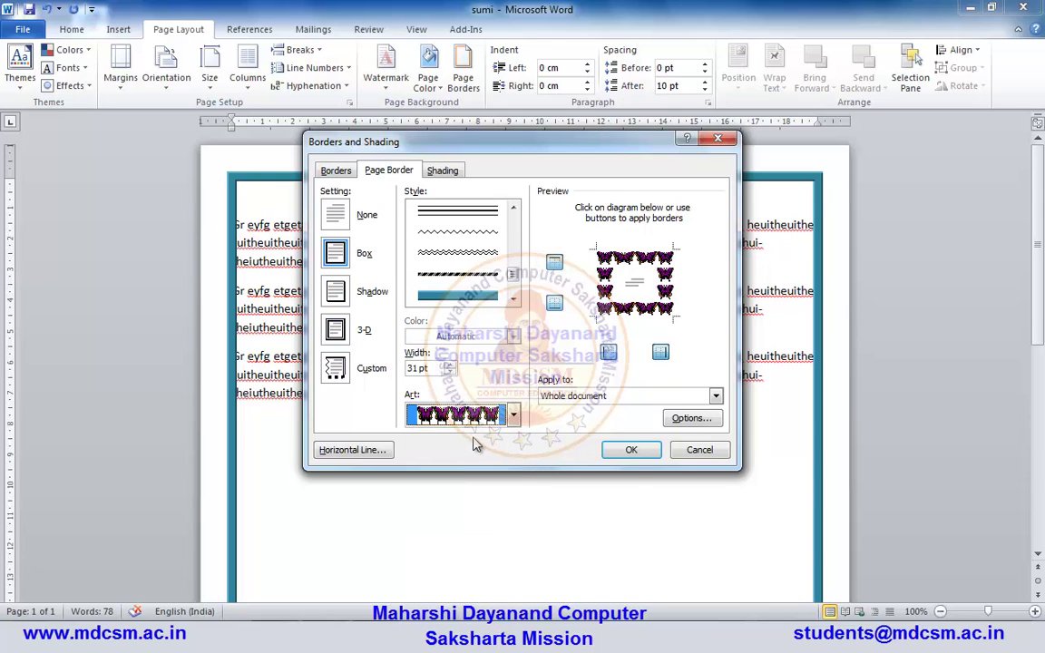
pyautogui.click(631, 449)
pyautogui.scroll(-3, 616, 443)
pyautogui.scroll(-8, 603, 438)
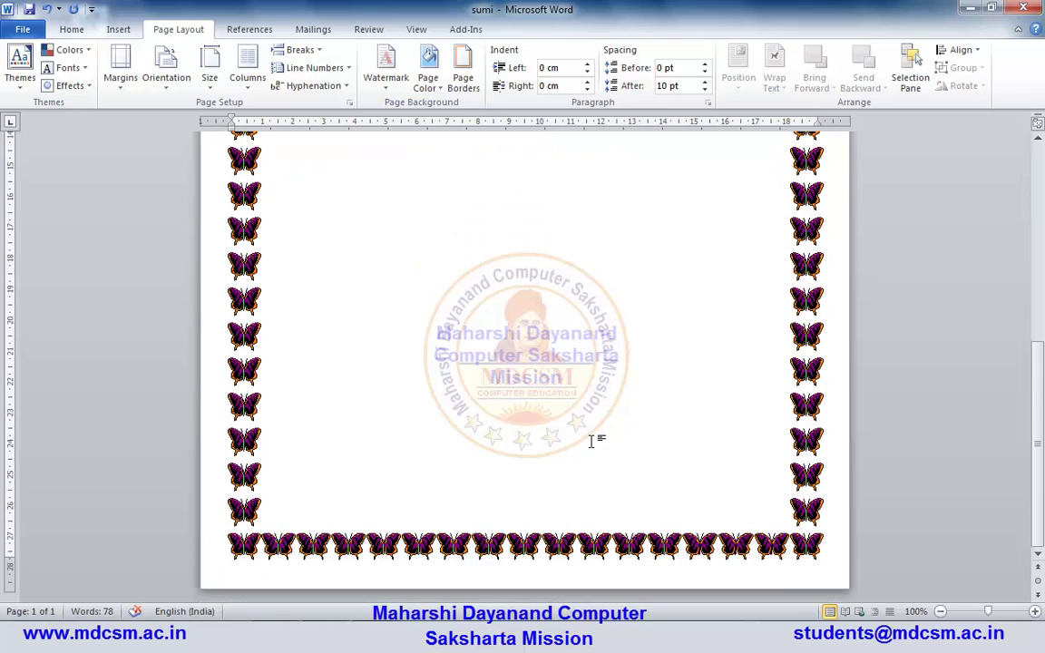
pyautogui.scroll(5, 593, 436)
pyautogui.scroll(6, 589, 437)
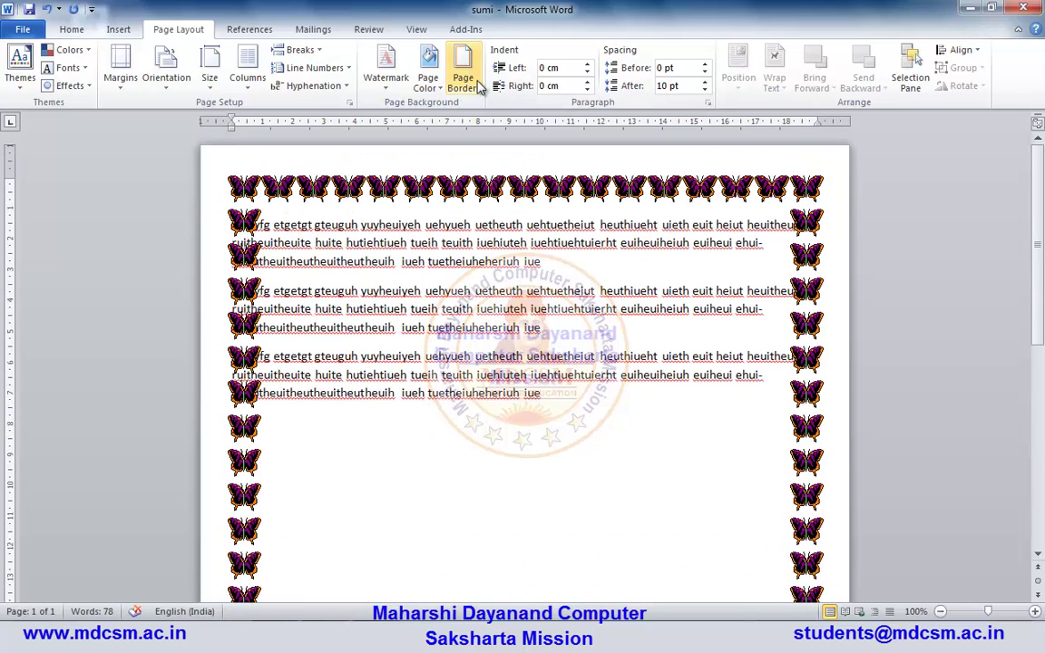
# - Set the Page Borders setting to None to drop the butterfly art
pyautogui.click(426, 74)
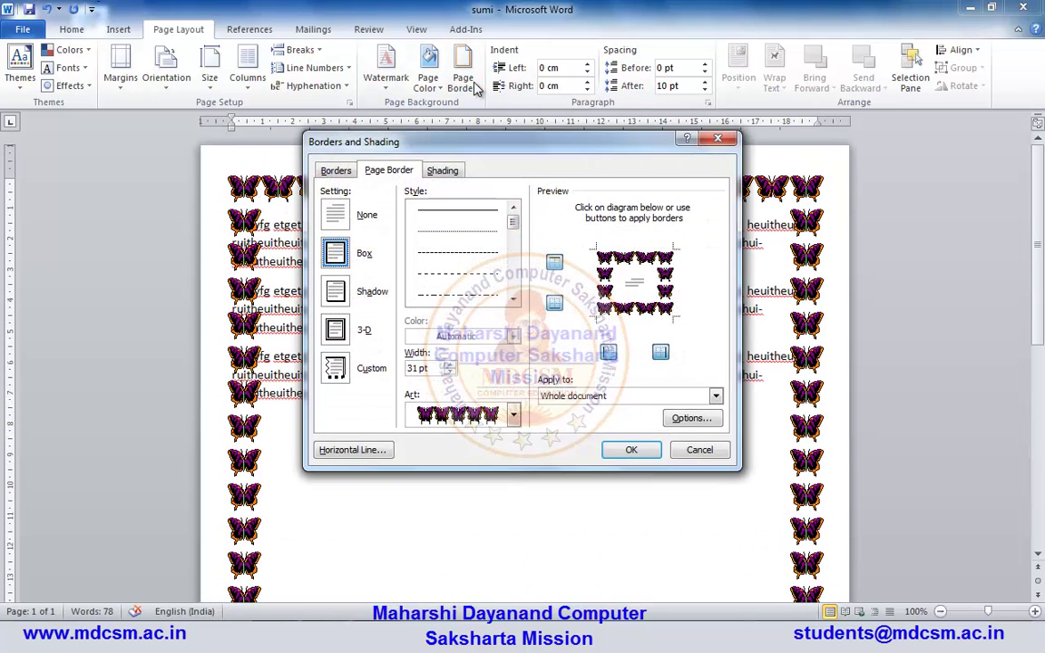
pyautogui.click(337, 223)
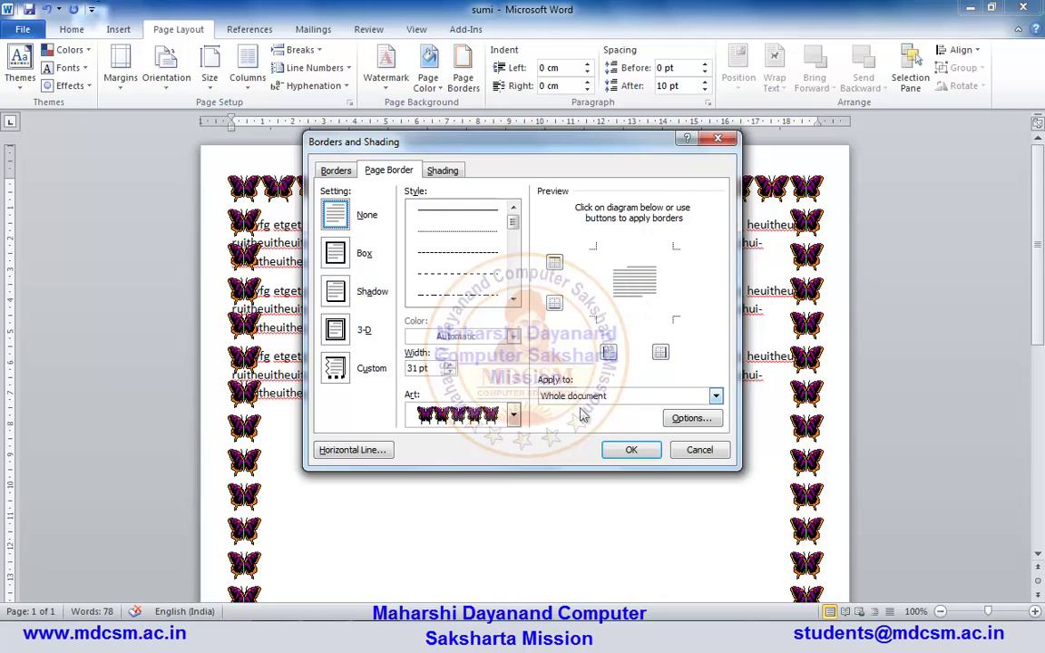
pyautogui.click(631, 450)
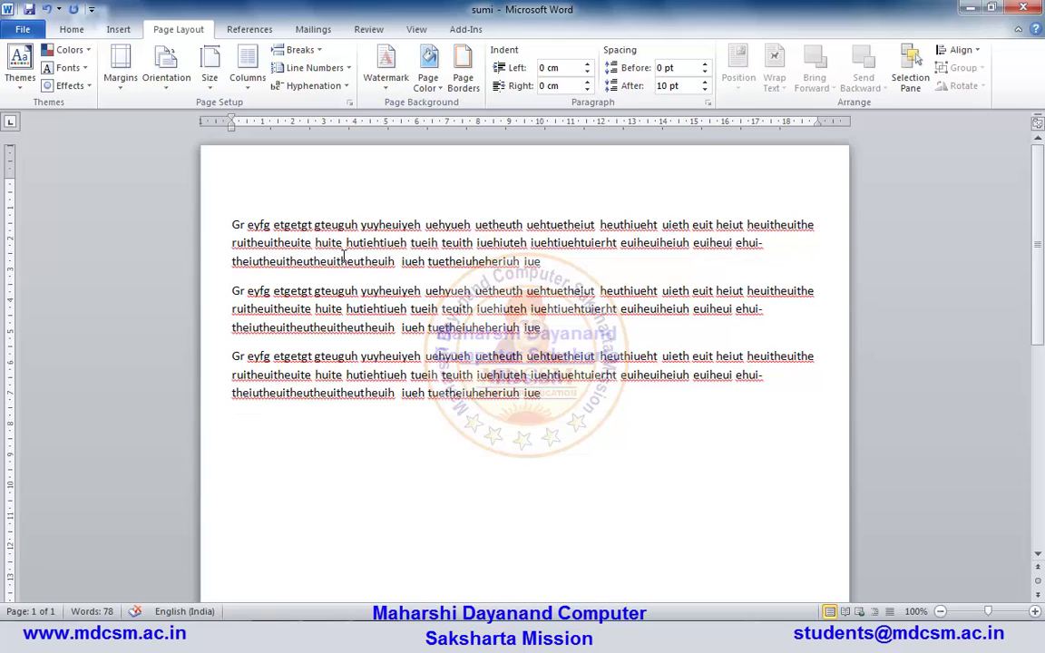
# - Select all text and set both left and right indents to 0.3 cm
pyautogui.hotkey('ctrl', 'a')
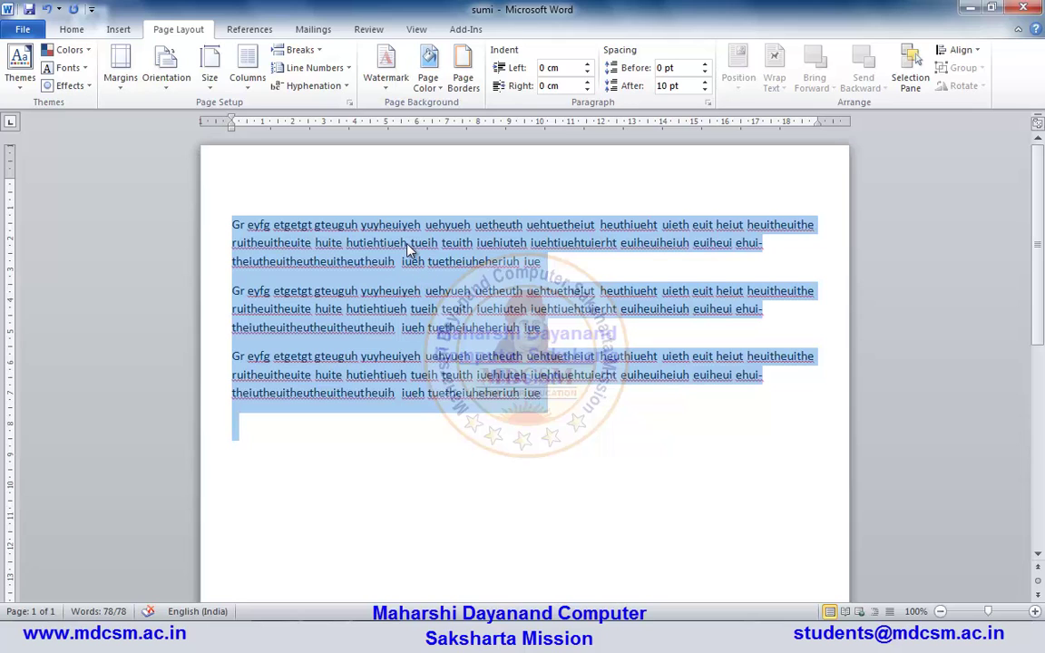
pyautogui.click(589, 65)
pyautogui.click(588, 64)
pyautogui.click(587, 64)
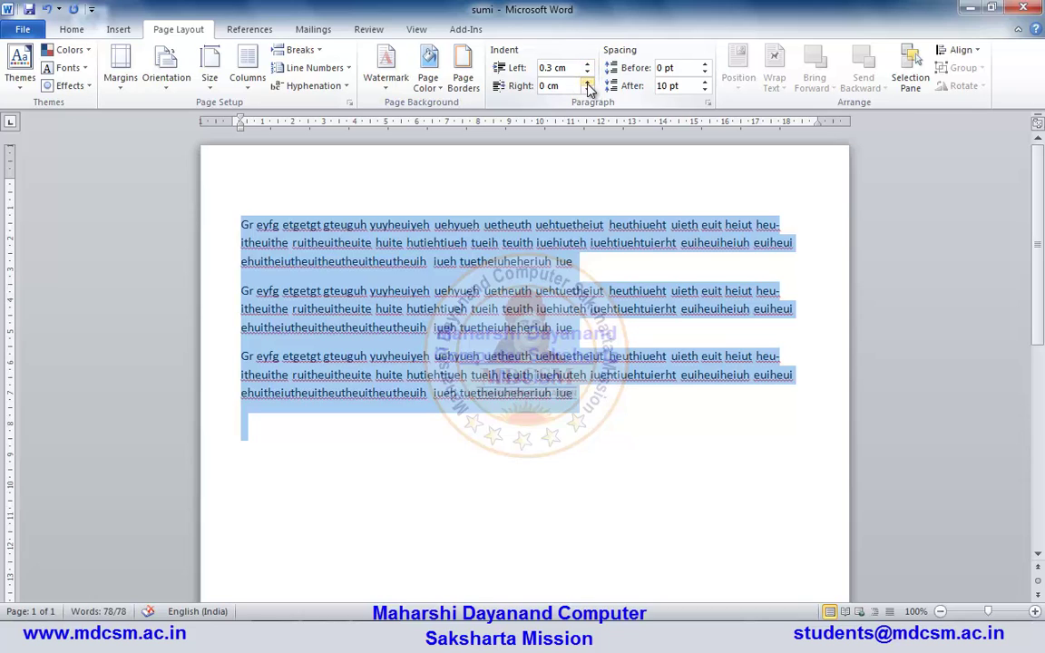
pyautogui.click(587, 82)
pyautogui.click(587, 82)
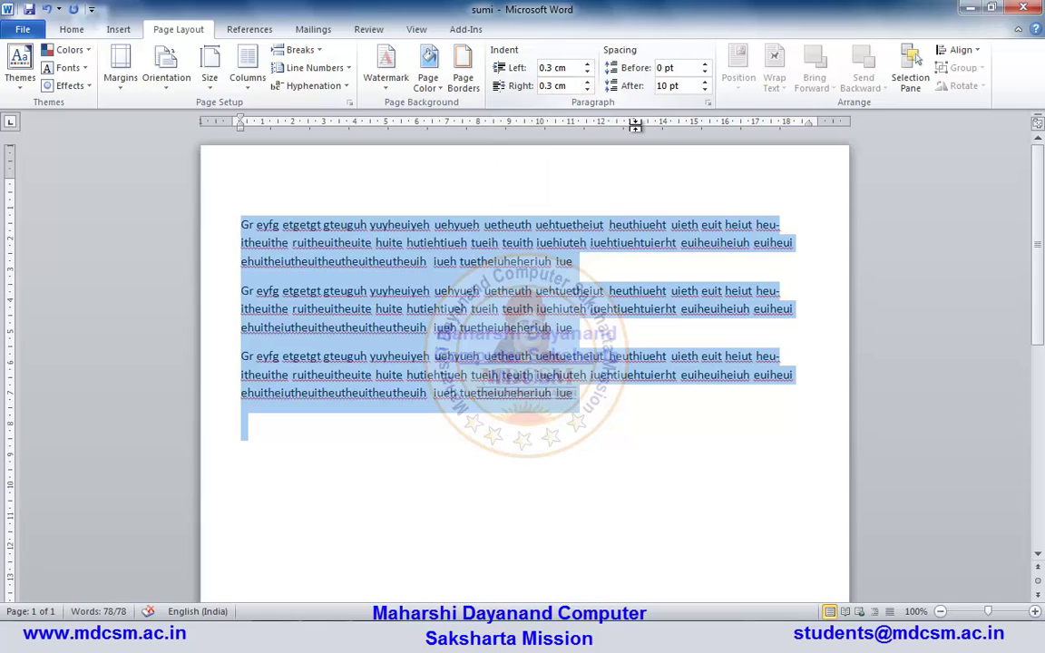
pyautogui.click(425, 423)
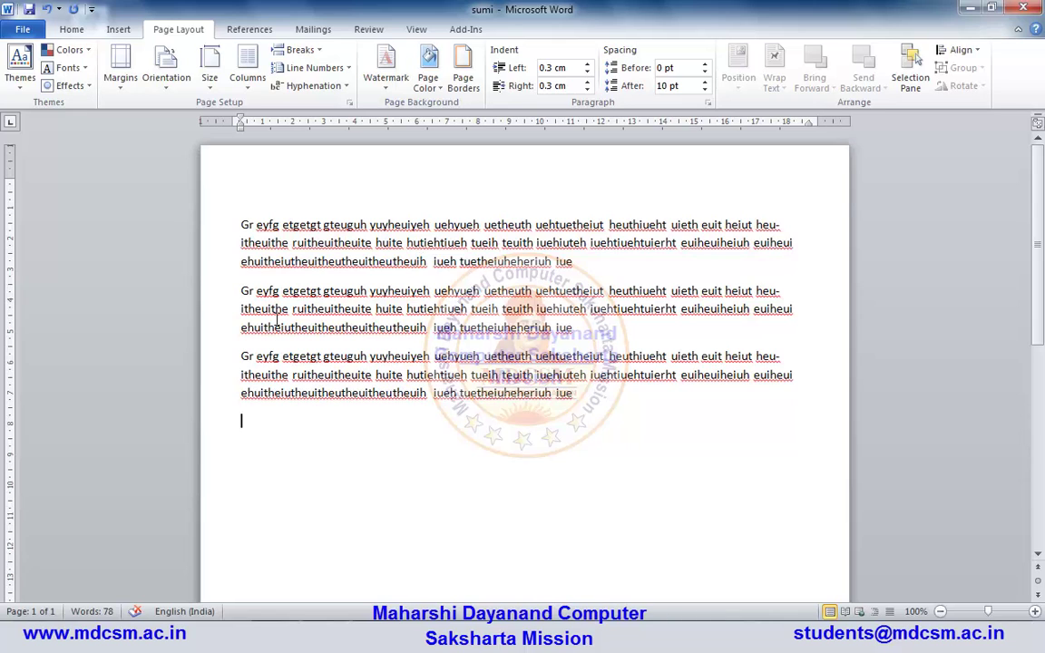
# - Give the second paragraph 24 pt spacing before and 24 pt spacing after
pyautogui.moveTo(240, 291); pyautogui.dragTo(575, 328)
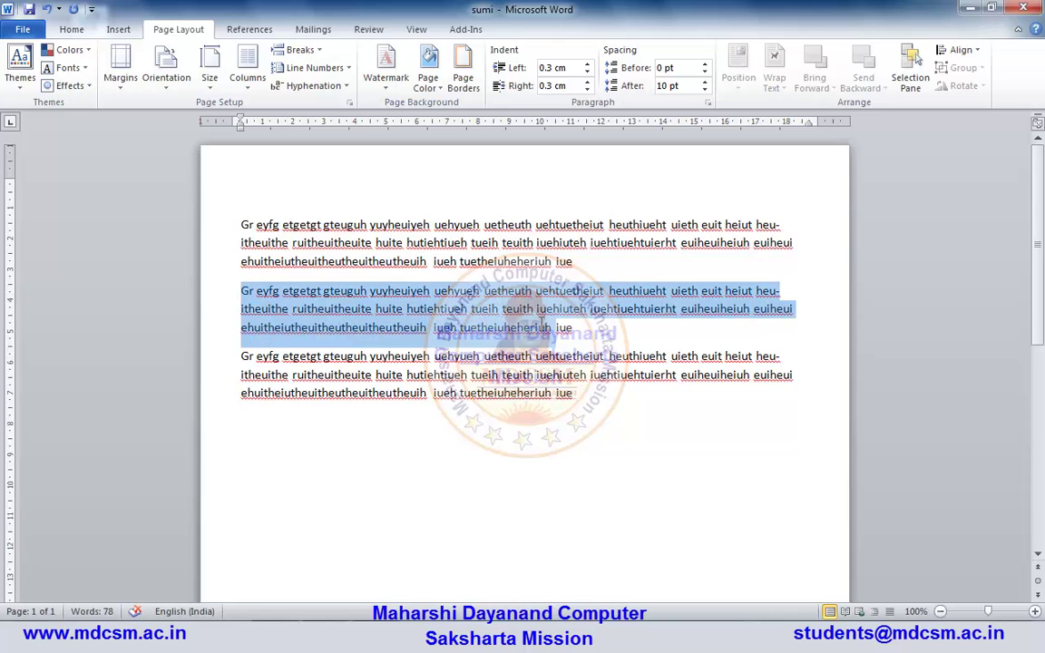
pyautogui.click(705, 64)
pyautogui.click(704, 64)
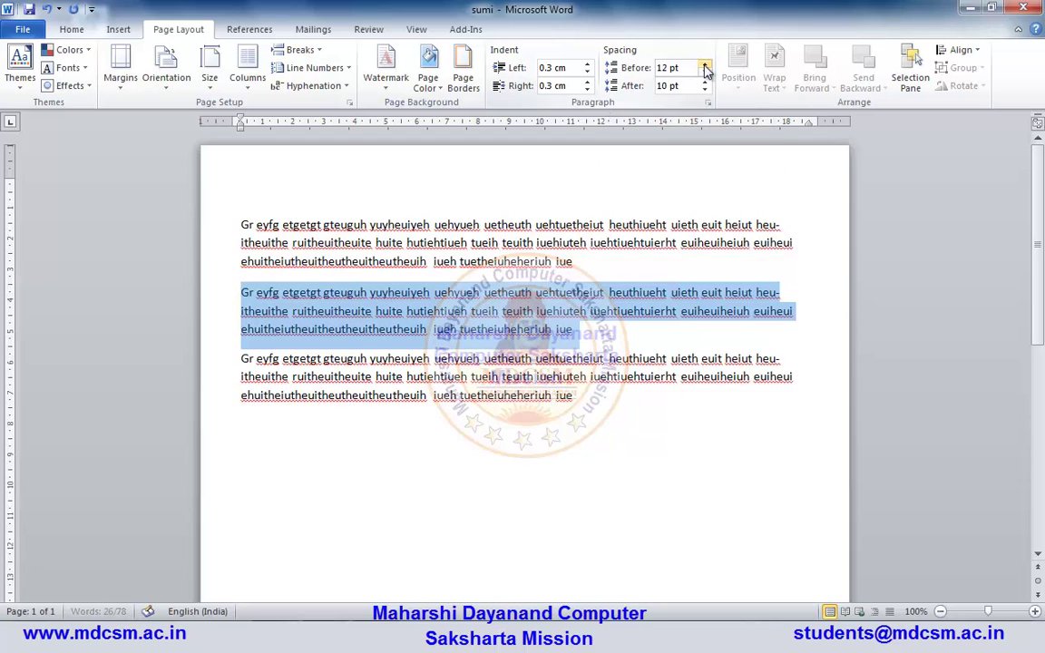
pyautogui.click(705, 64)
pyautogui.click(705, 64)
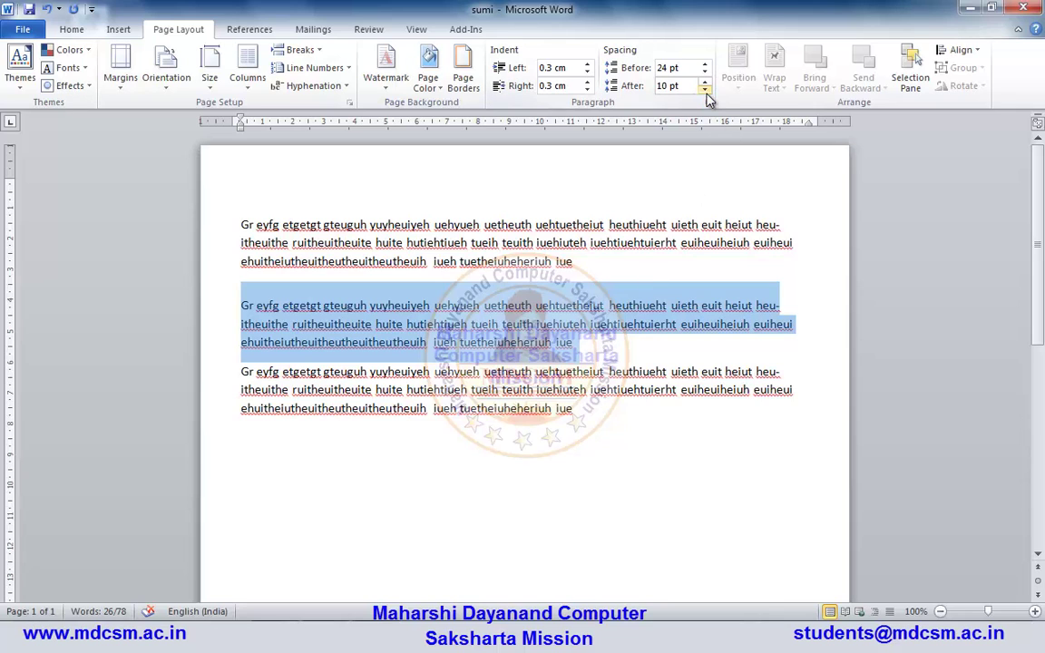
pyautogui.click(704, 89)
pyautogui.click(705, 89)
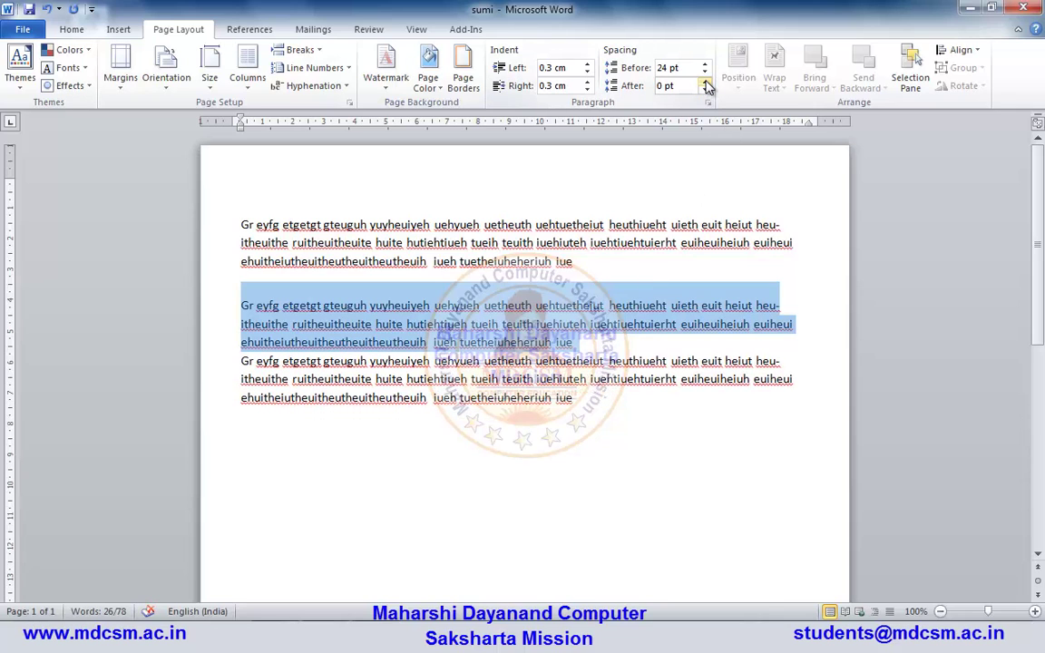
pyautogui.click(705, 82)
pyautogui.click(705, 83)
pyautogui.click(705, 82)
pyautogui.click(706, 82)
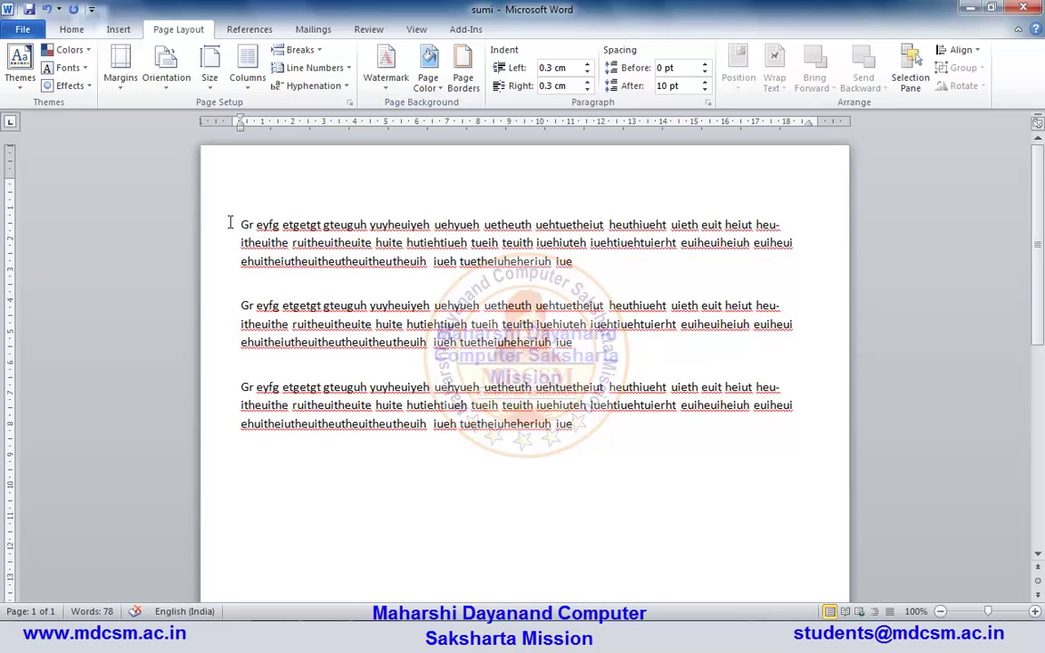
# - Delete all three paragraphs, leaving 0 words, and bring up the References tools
pyautogui.moveTo(232, 222); pyautogui.dragTo(468, 459)
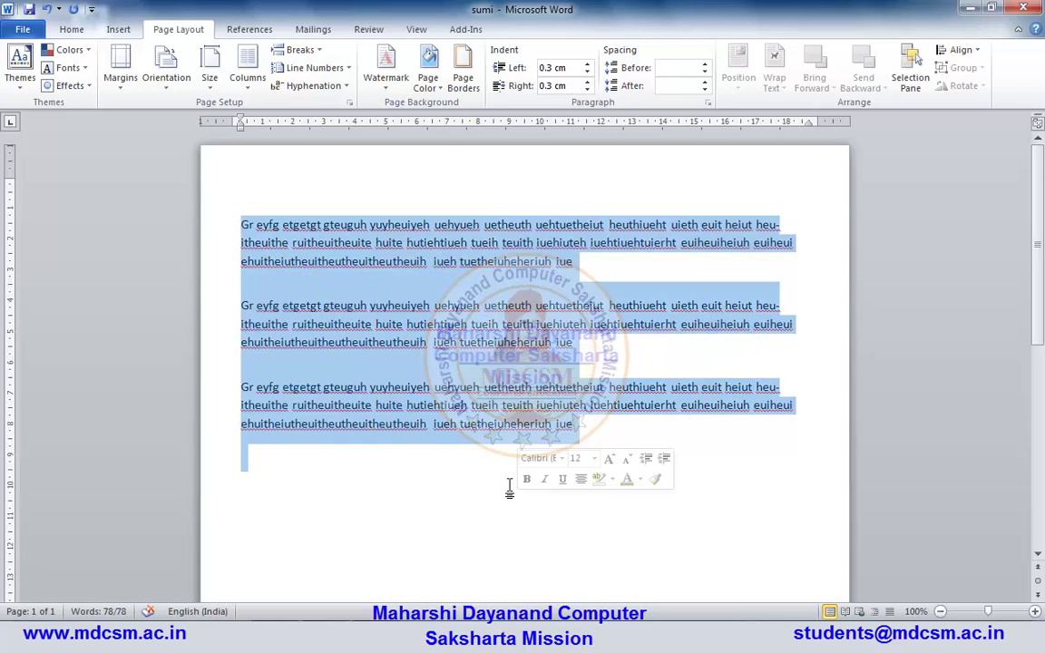
pyautogui.press('Delete')
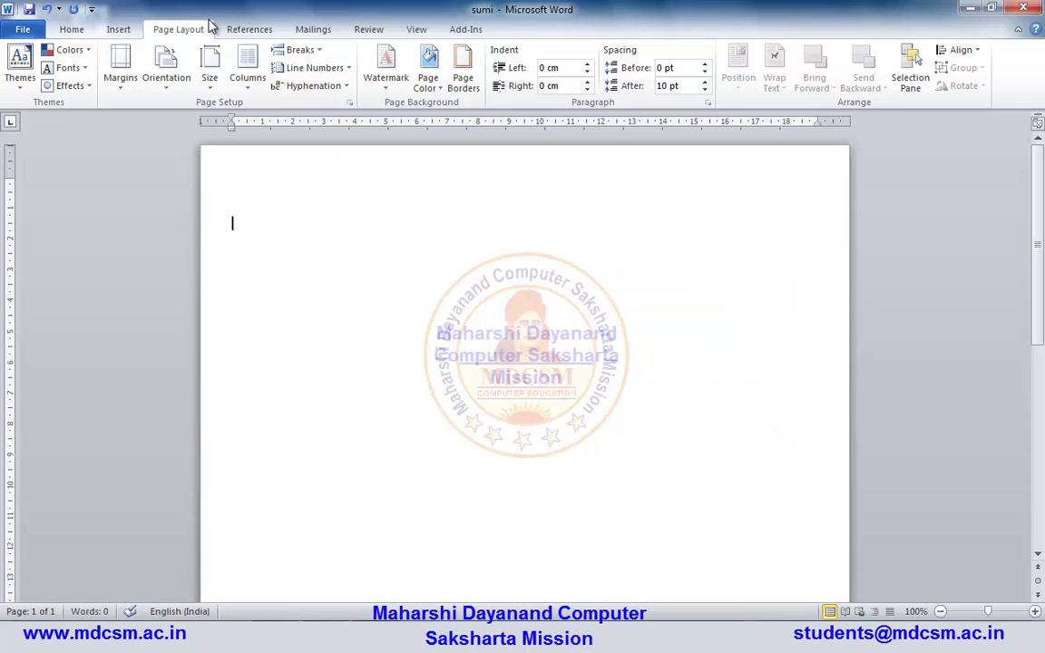
pyautogui.click(254, 32)
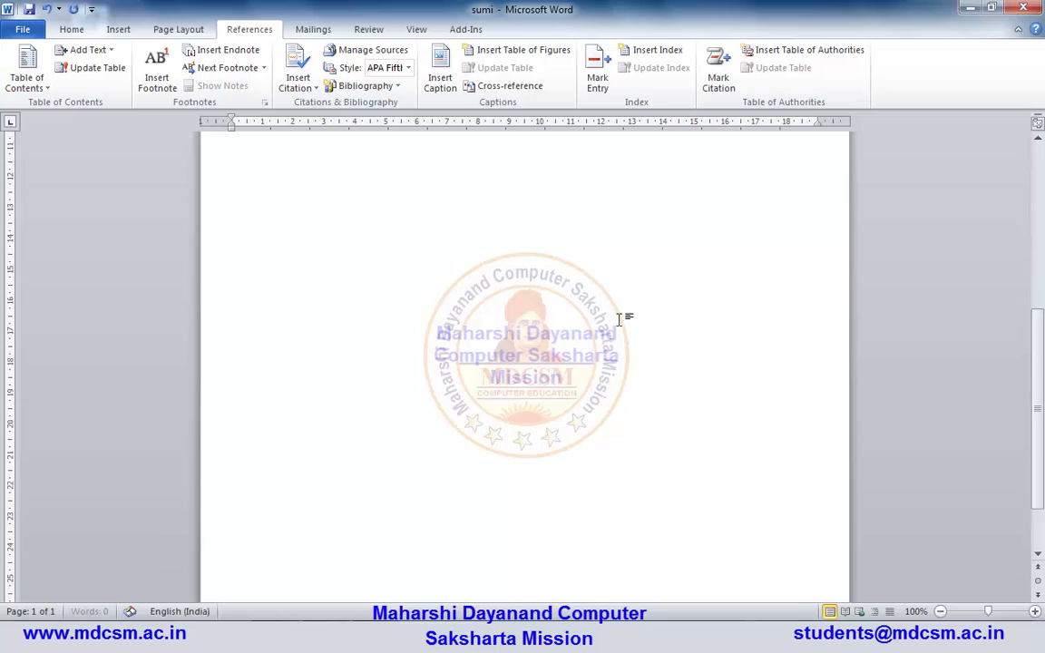
# - Insert a page break and type Class:- followed by two filler lines on page 2
pyautogui.hotkey('ctrl', 'Return')
pyautogui.hotkey('ctrl', 'Return')
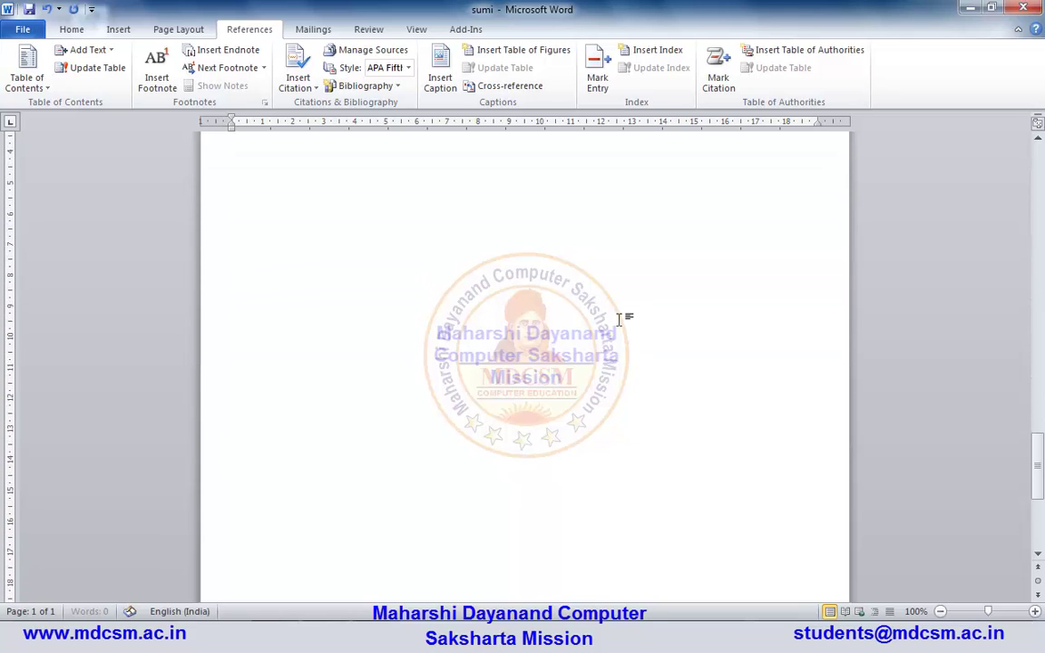
pyautogui.scroll(8, 616, 322)
pyautogui.scroll(8, 596, 333)
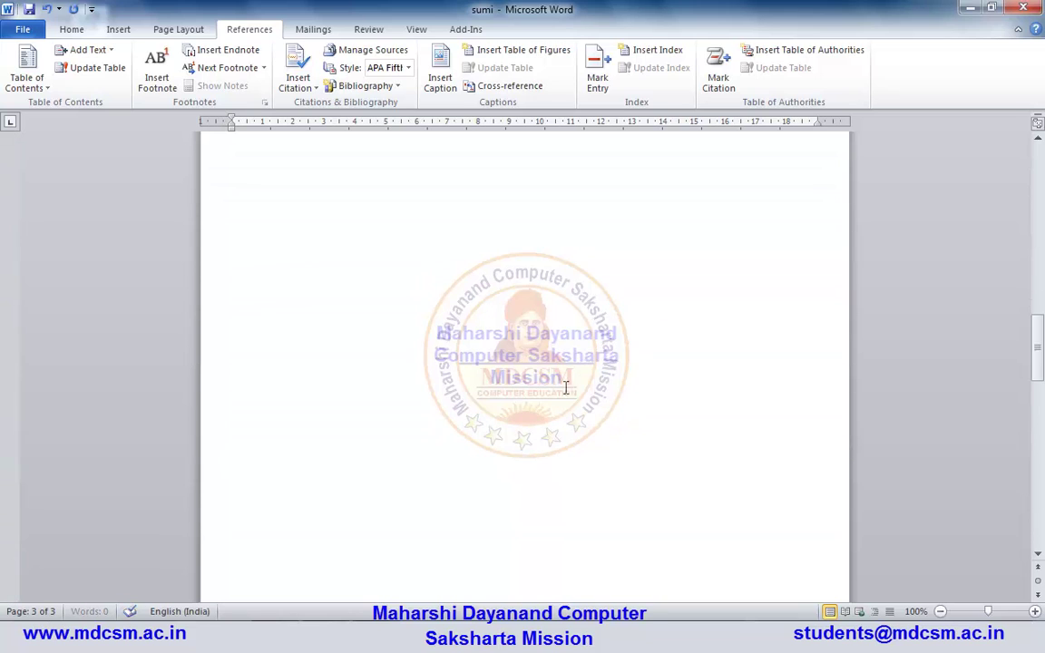
pyautogui.scroll(8, 564, 384)
pyautogui.scroll(-4, 555, 396)
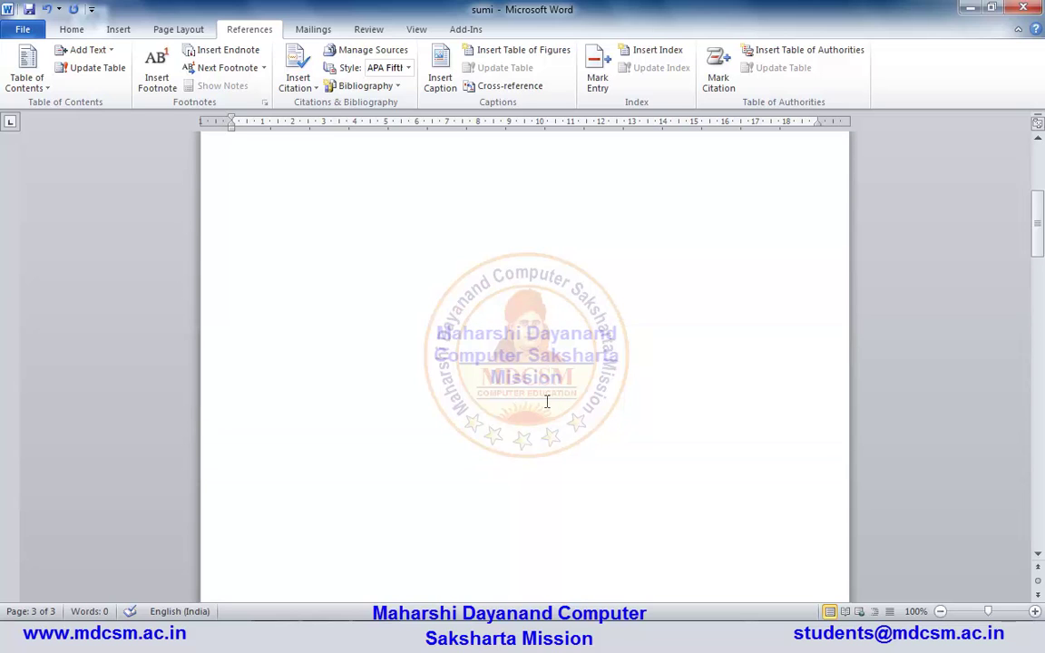
pyautogui.scroll(2, 549, 399)
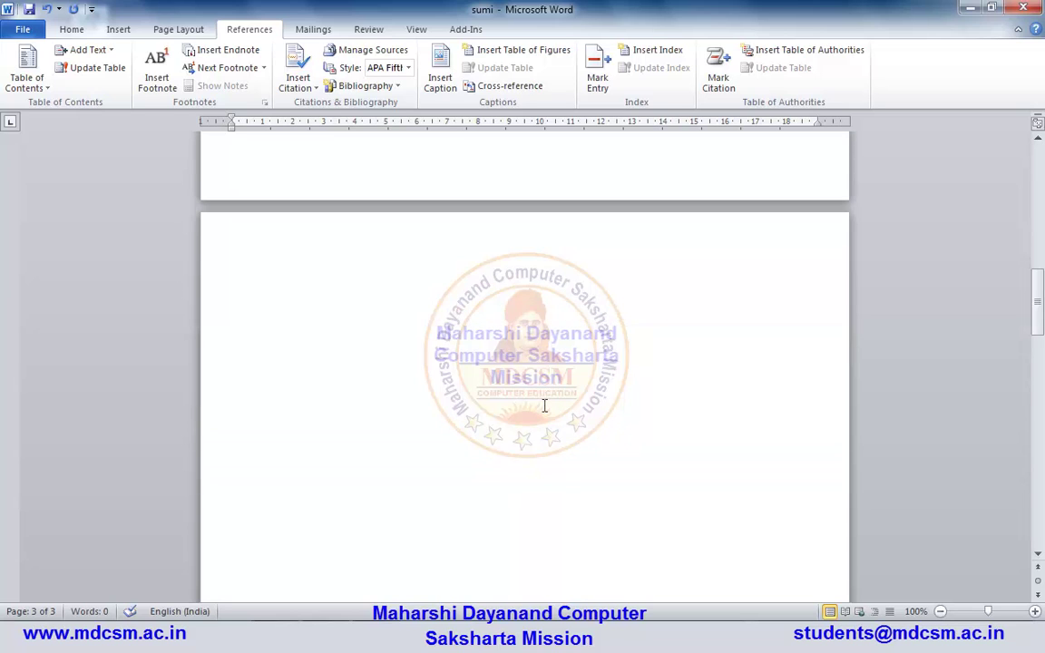
pyautogui.click(287, 294)
pyautogui.write('c')
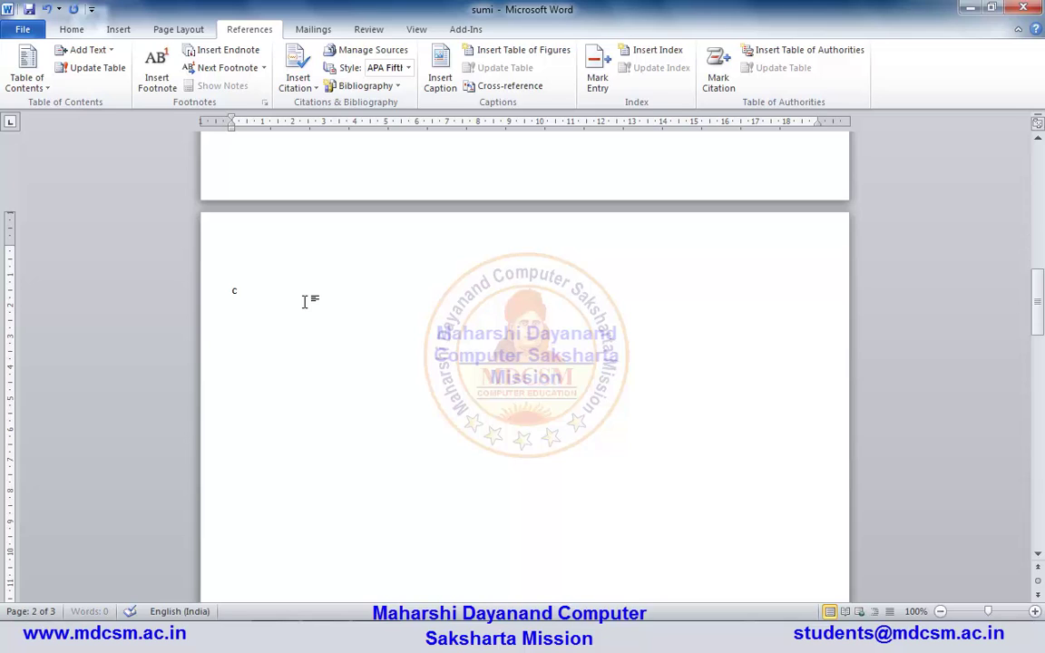
pyautogui.write('lass')
pyautogui.write(':')
pyautogui.write('-egfyugfyugfyugfyufgyu')
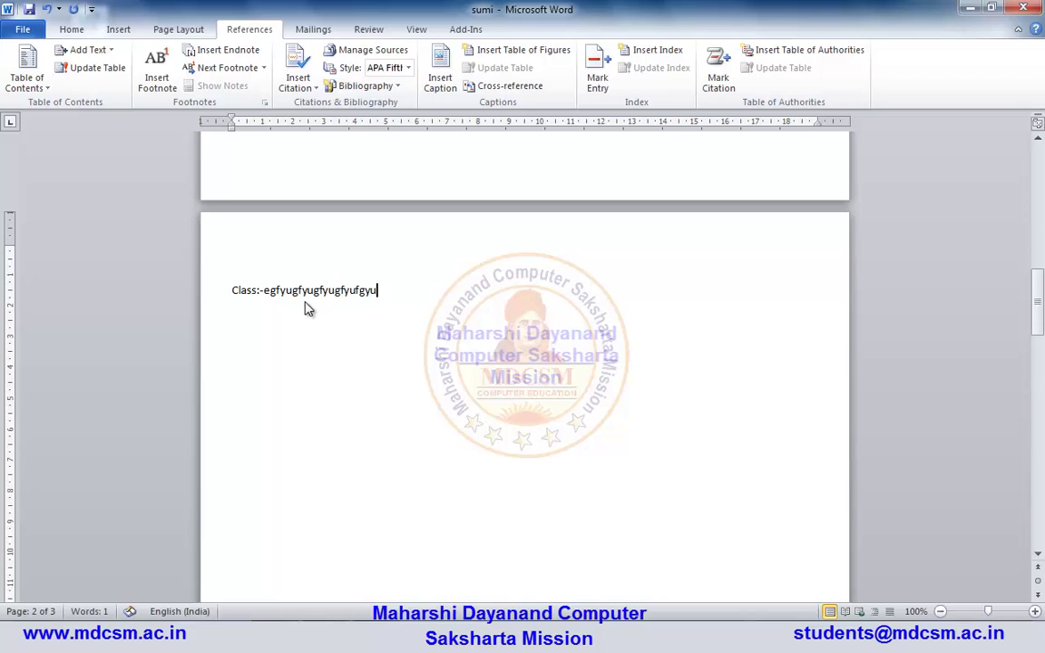
pyautogui.press('BackSpace')
pyautogui.press('BackSpace')
pyautogui.press('BackSpace')
pyautogui.press('BackSpace')
pyautogui.press('BackSpace')
pyautogui.press('BackSpace')
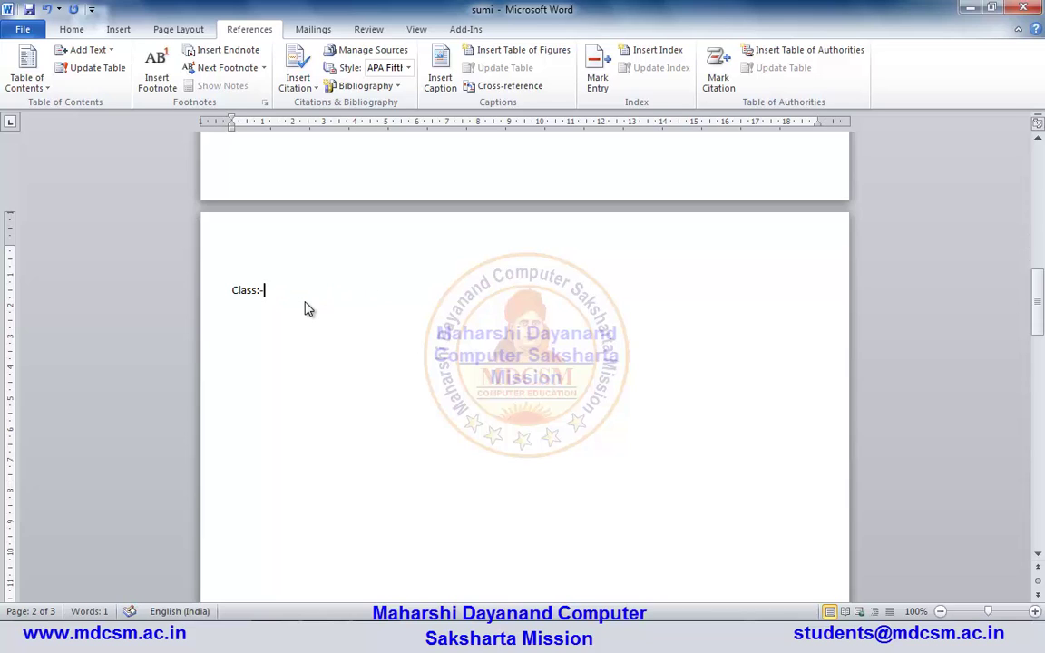
pyautogui.press('Return')
pyautogui.write('gyyugyugu')
pyautogui.write('riuhgiuerhgiughergiuehgiuehgiuegheiugheiugheiughe')
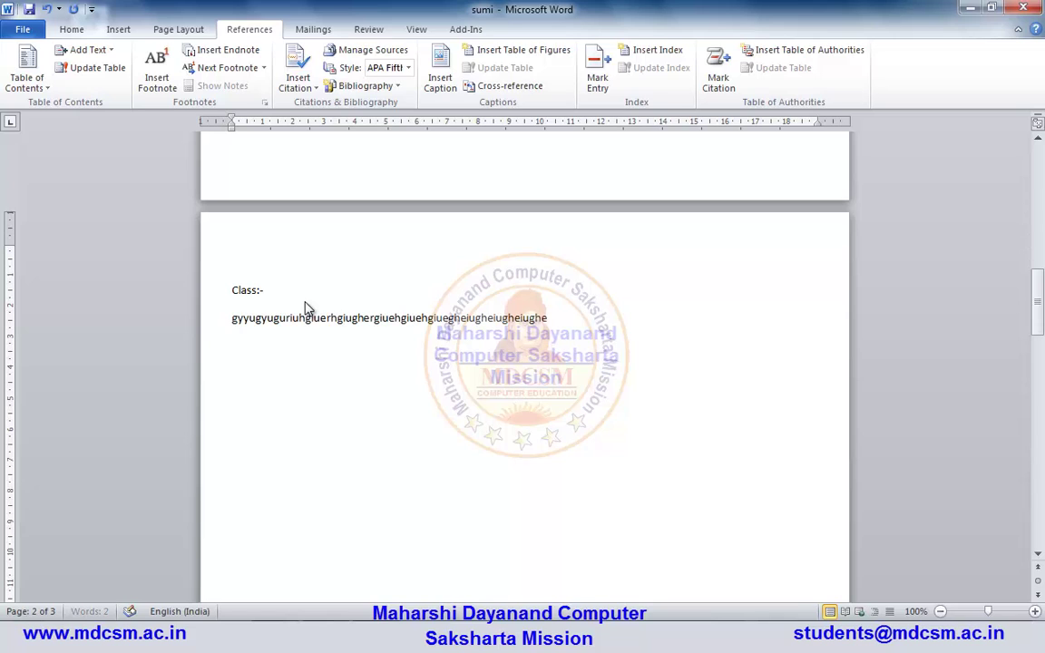
pyautogui.press('Return')
pyautogui.write('jghergheriugheriug')
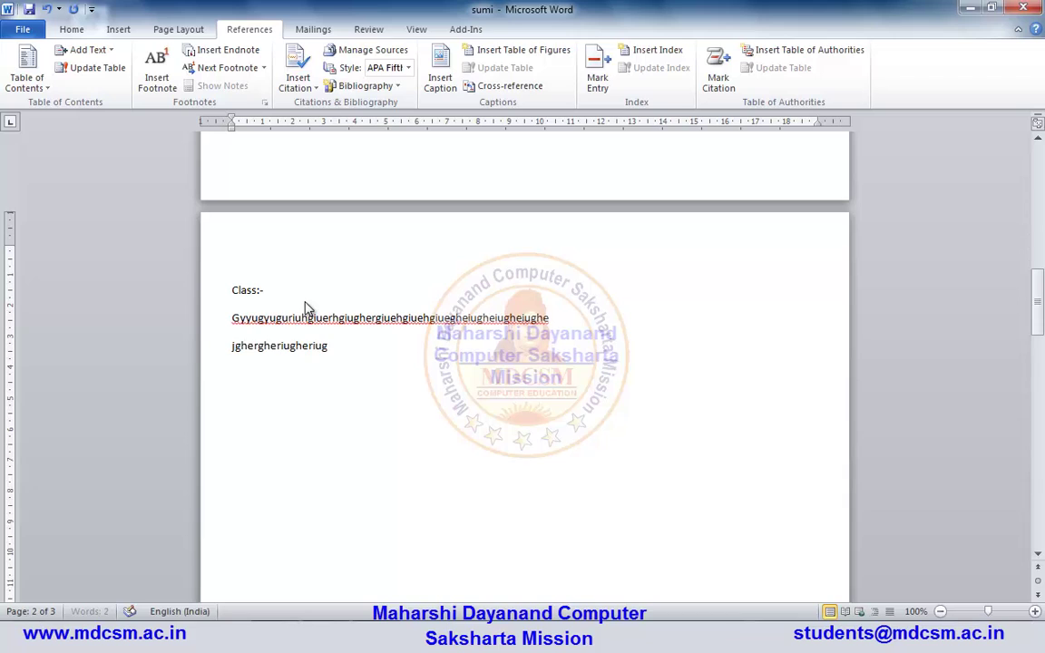
pyautogui.write('heriugehgiuehguiehgeiugheiugheiugheuighgiu')
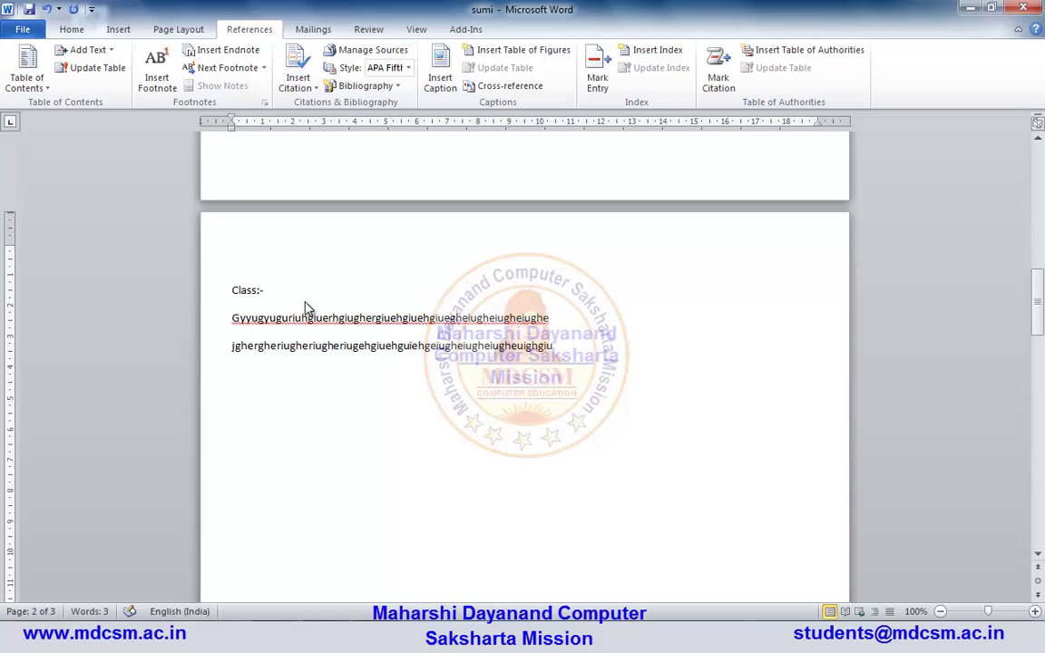
pyautogui.press('Return')
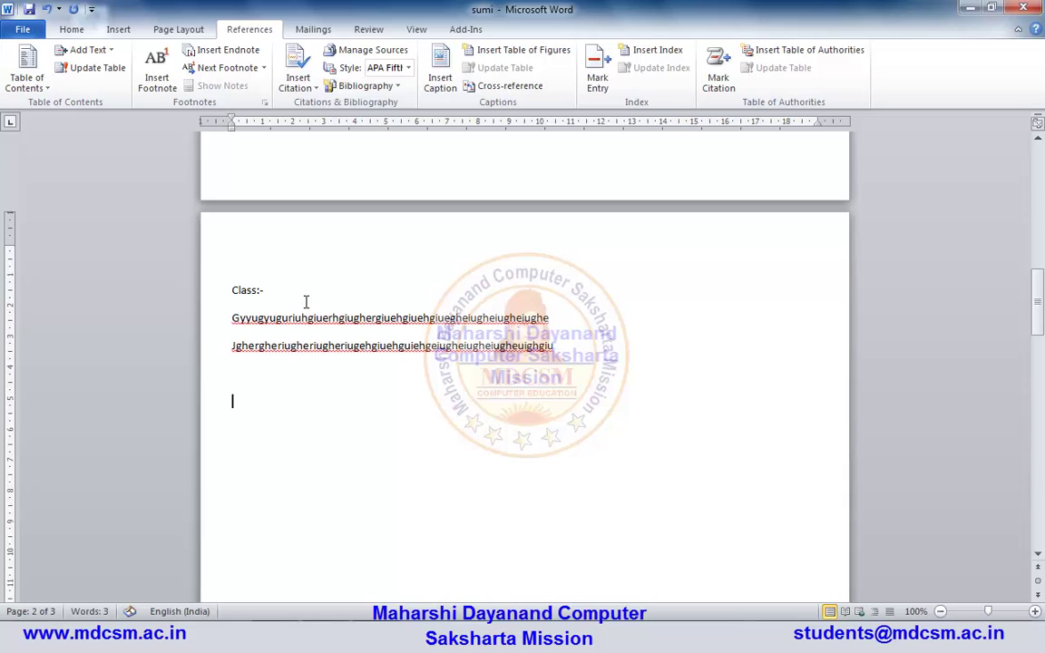
# - Add the Subject:- label with two lines of filler text below it
pyautogui.write('subj')
pyautogui.write('ct')
pyautogui.write(':-')
pyautogui.press('Return')
pyautogui.write('hfgbhrwegfbhufgrehyugwyuhwyuw')
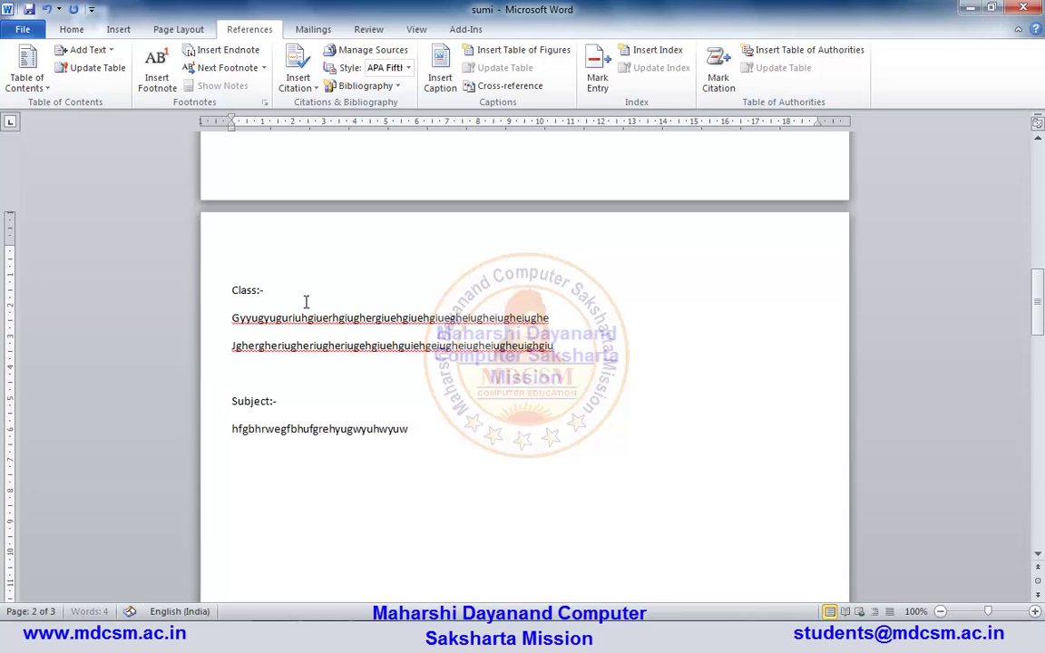
pyautogui.write('gwiugwigwiugw')
pyautogui.press('Return')
pyautogui.write('hwerjgkhwjigwhghg')
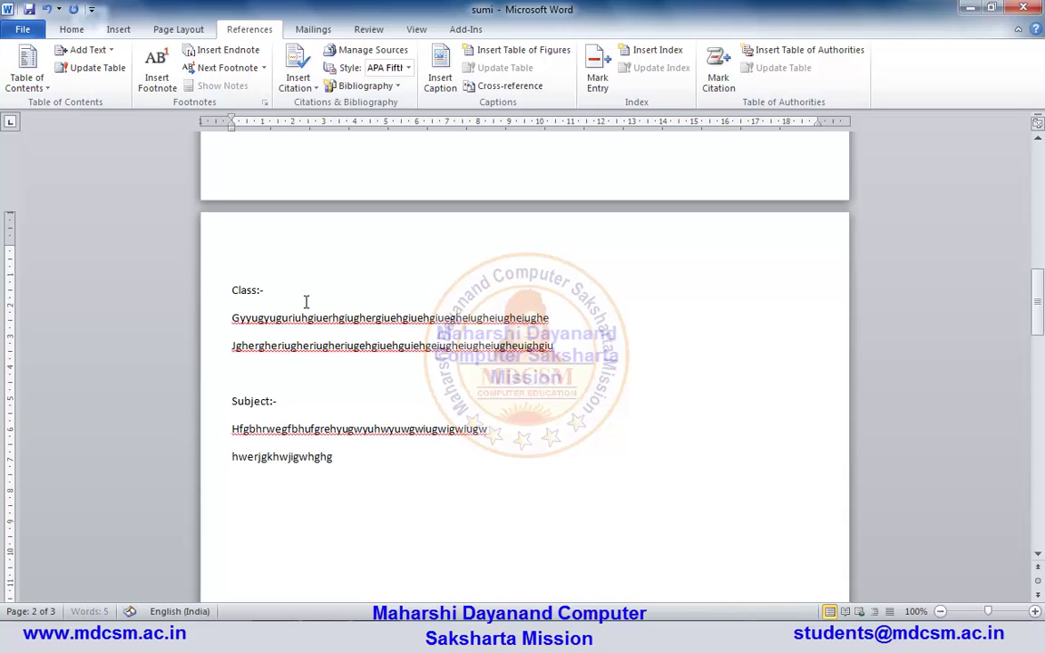
pyautogui.write('iurwehguiwreghreuighriugh')
pyautogui.press('Return')
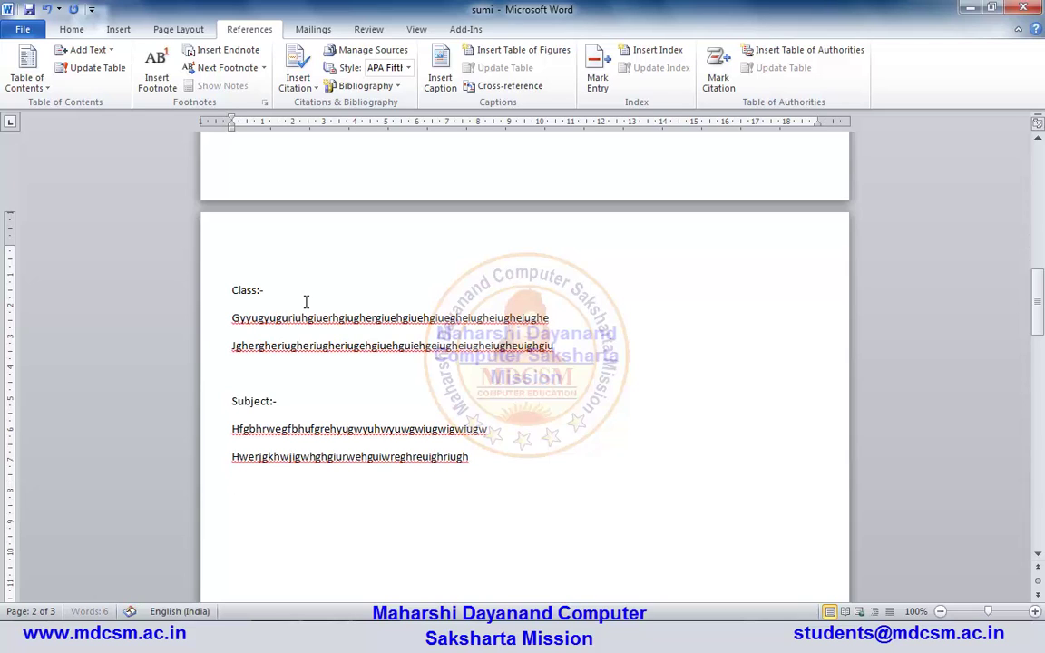
pyautogui.press('Return')
# - Add the Name:- label with two lines of filler text below it
pyautogui.write('na')
pyautogui.write(':-')
pyautogui.press('Return')
pyautogui.write('ijtghihriuhrtutrutrtriutr')
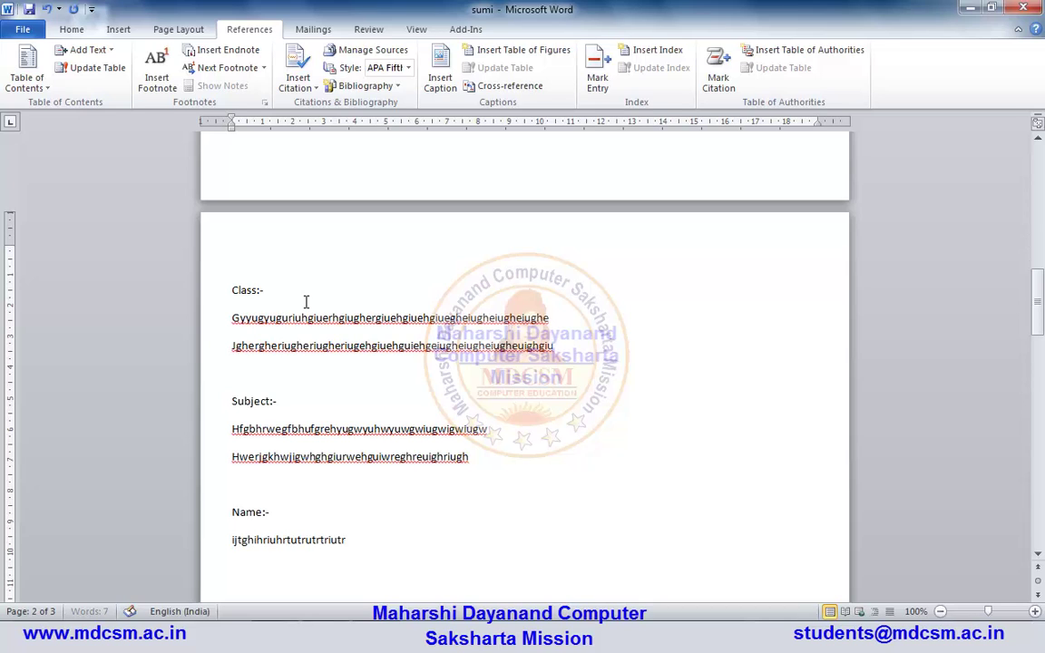
pyautogui.write('iutiuhjiuhjiuhjriuhrhuj')
pyautogui.press('Return')
pyautogui.write('r')
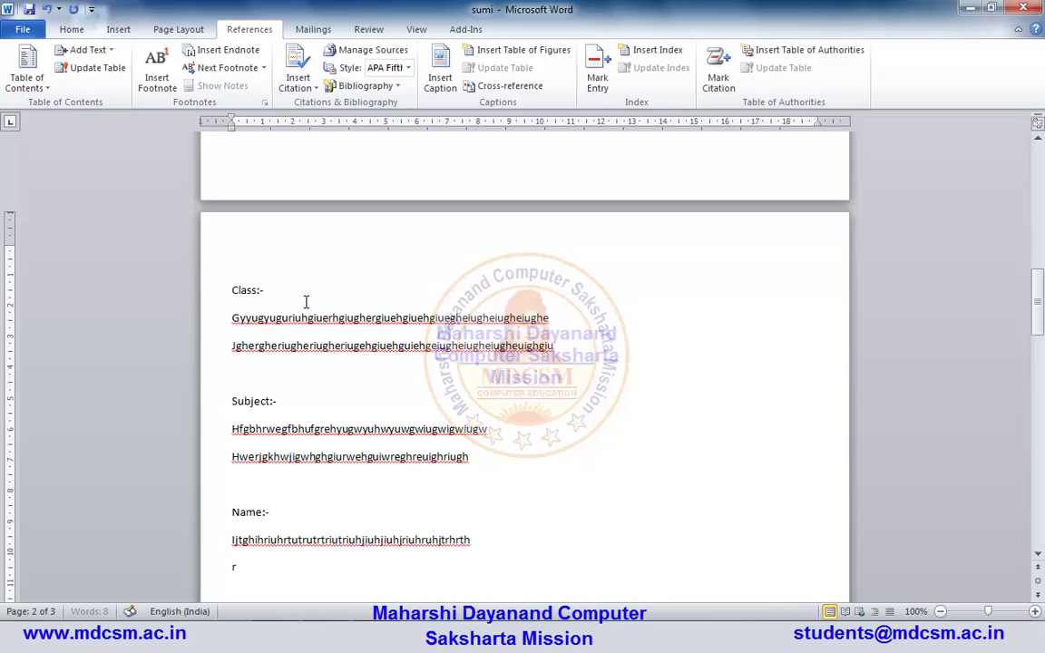
pyautogui.write('hjtroihjrtihorjthiorjhiorjhiorhjroihjroihjroihj')
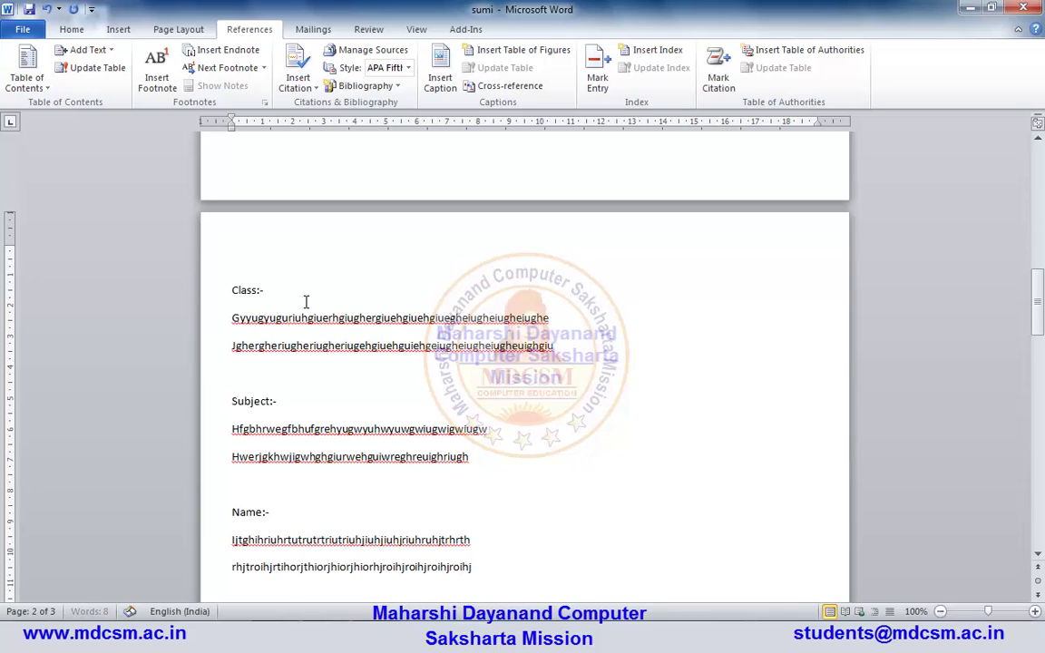
pyautogui.write('ori')
# - Mark the Class:- label as a Level 1 contents entry, Subject:- as Level 2 and Name:- as Level 3
pyautogui.moveTo(232, 290); pyautogui.dragTo(283, 295)
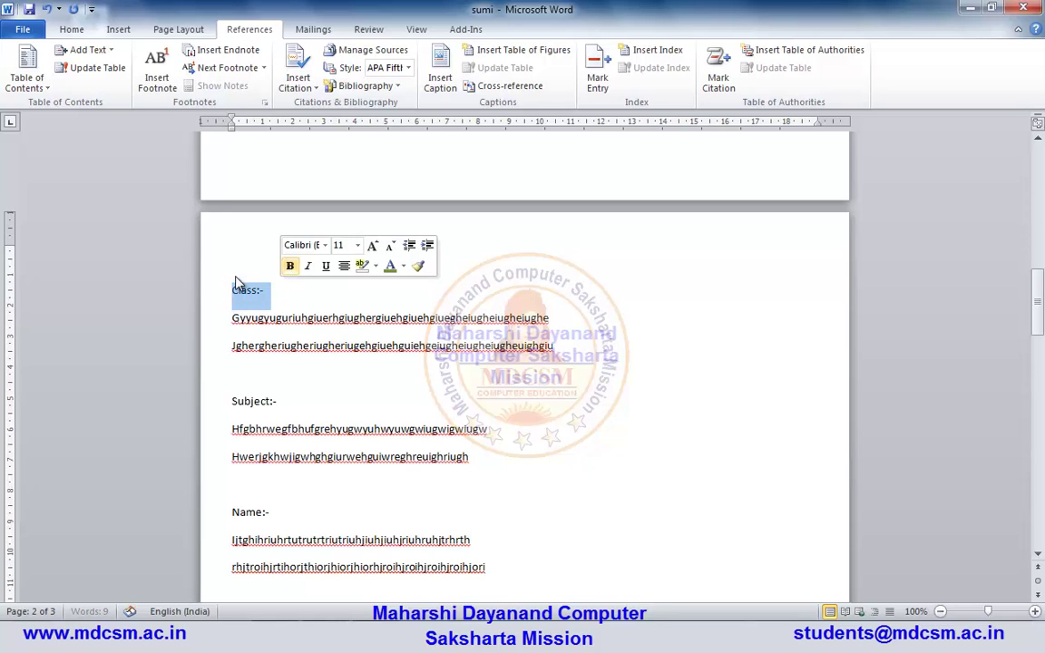
pyautogui.click(79, 51)
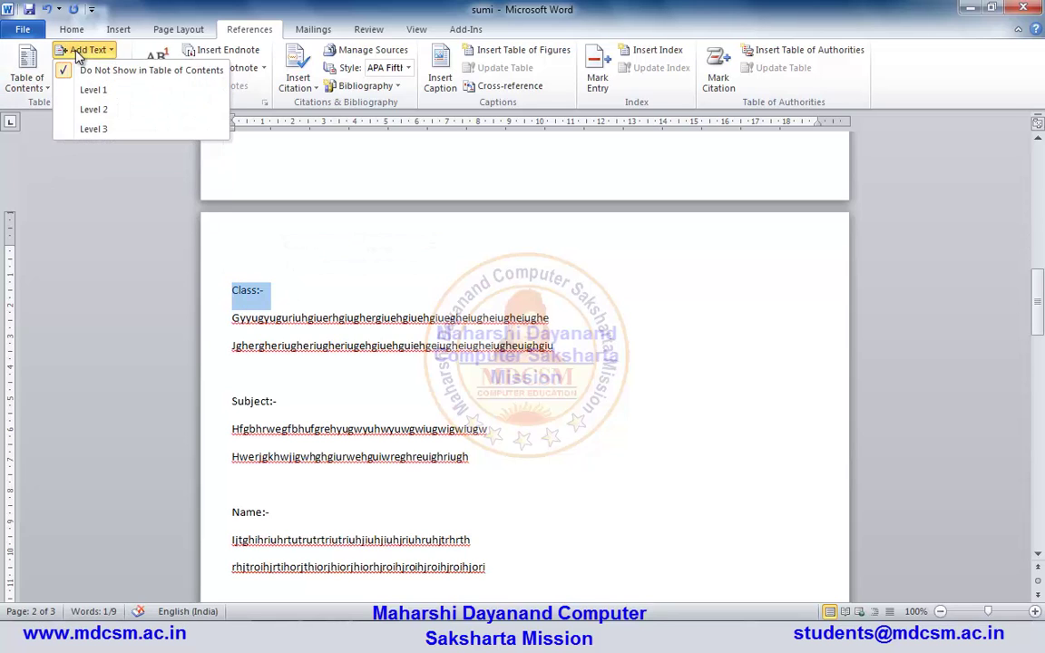
pyautogui.click(127, 89)
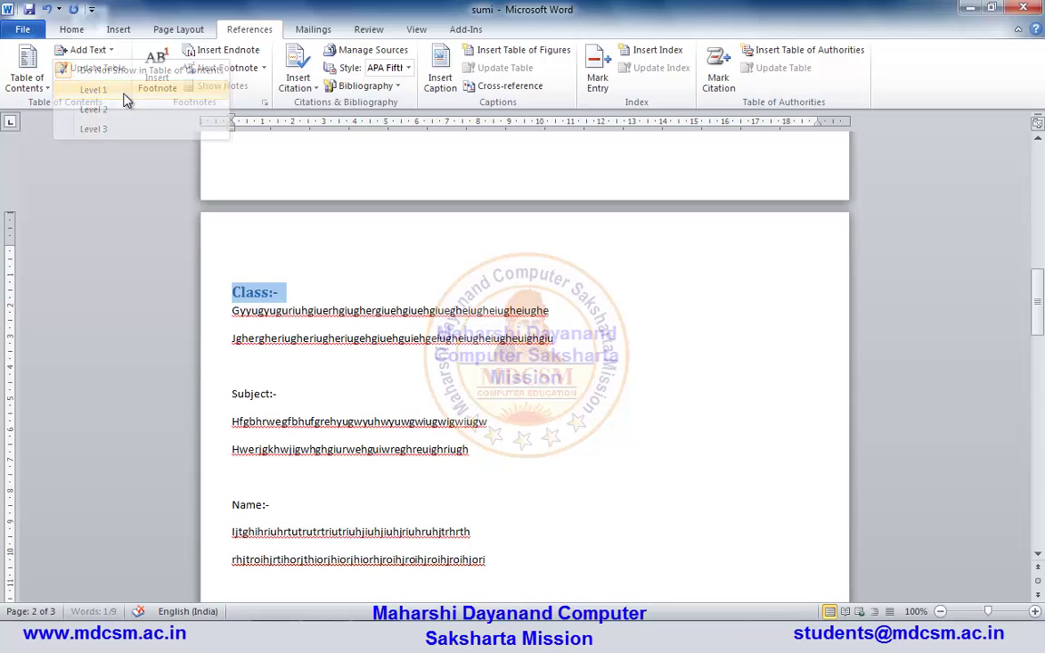
pyautogui.click(232, 392)
pyautogui.moveTo(233, 391); pyautogui.dragTo(319, 393)
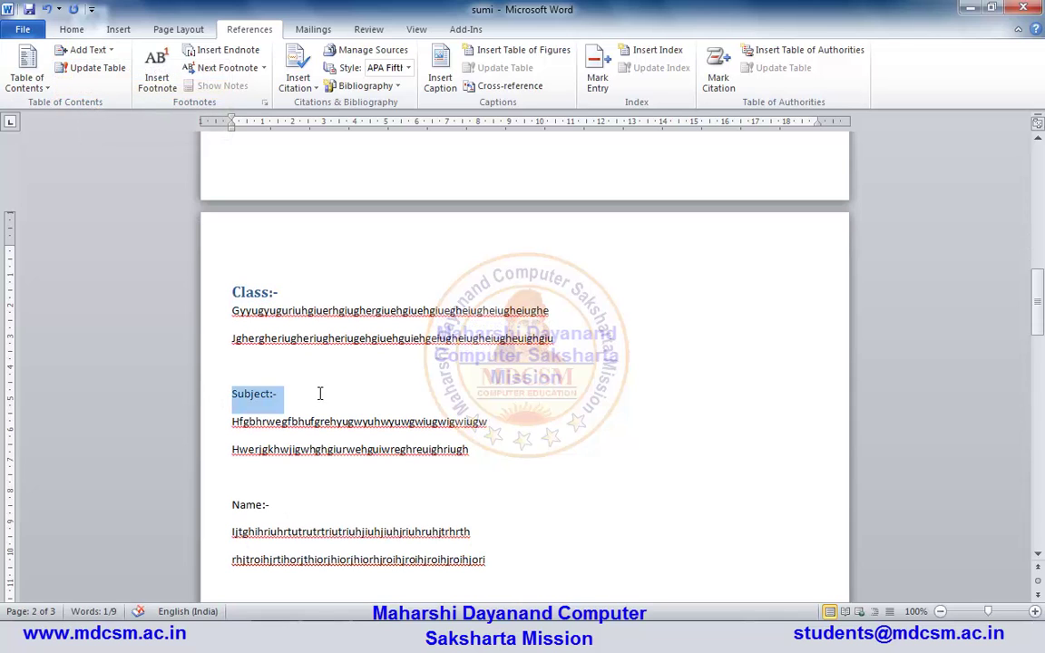
pyautogui.click(107, 51)
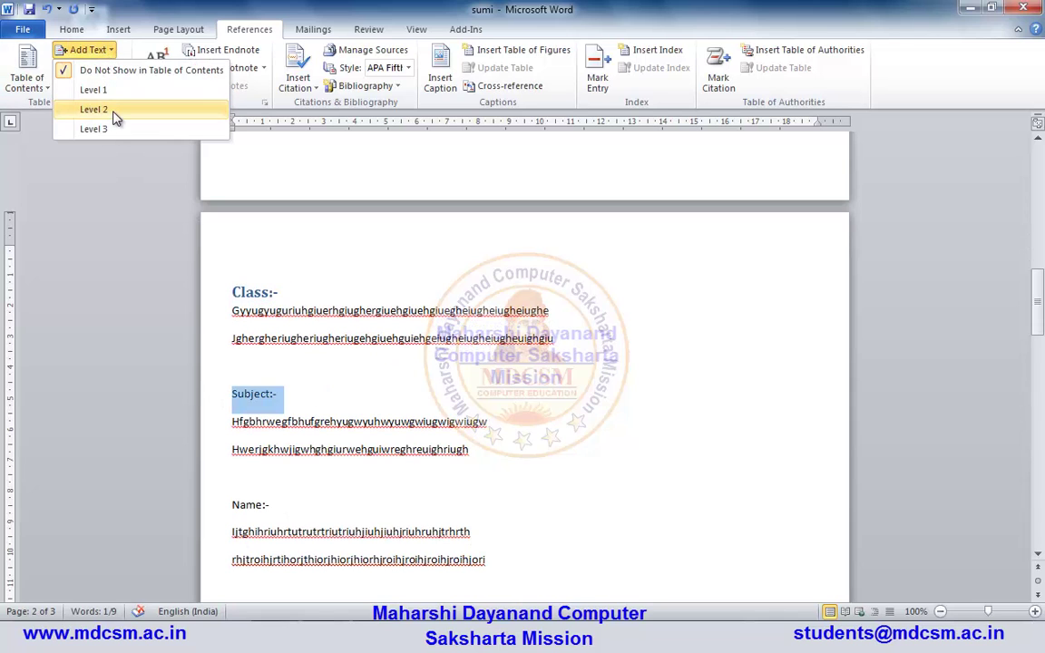
pyautogui.click(109, 110)
pyautogui.moveTo(232, 496); pyautogui.dragTo(315, 495)
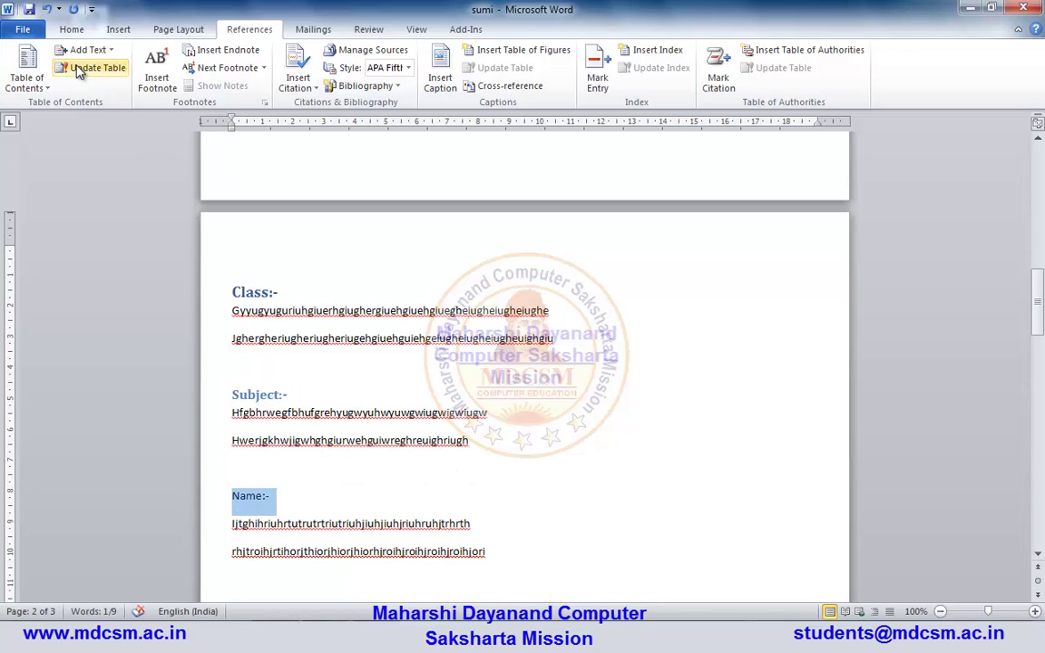
pyautogui.click(111, 51)
pyautogui.click(113, 128)
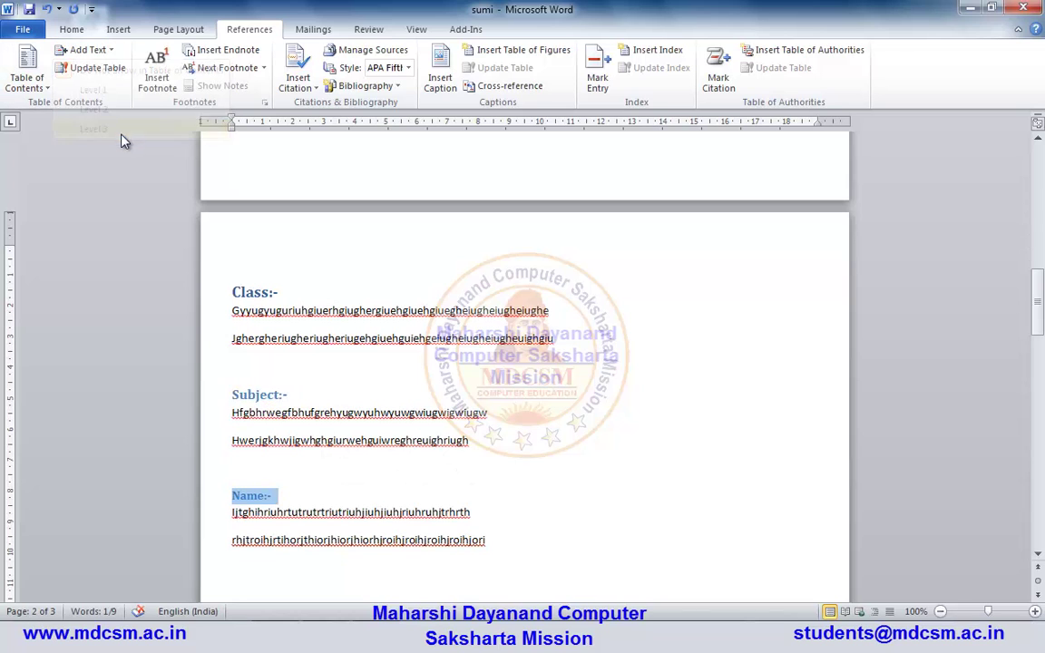
# - Insert Automatic Table 1 at the top of page 1, listing Class, Subject and Name on page 2
pyautogui.scroll(10, 325, 379)
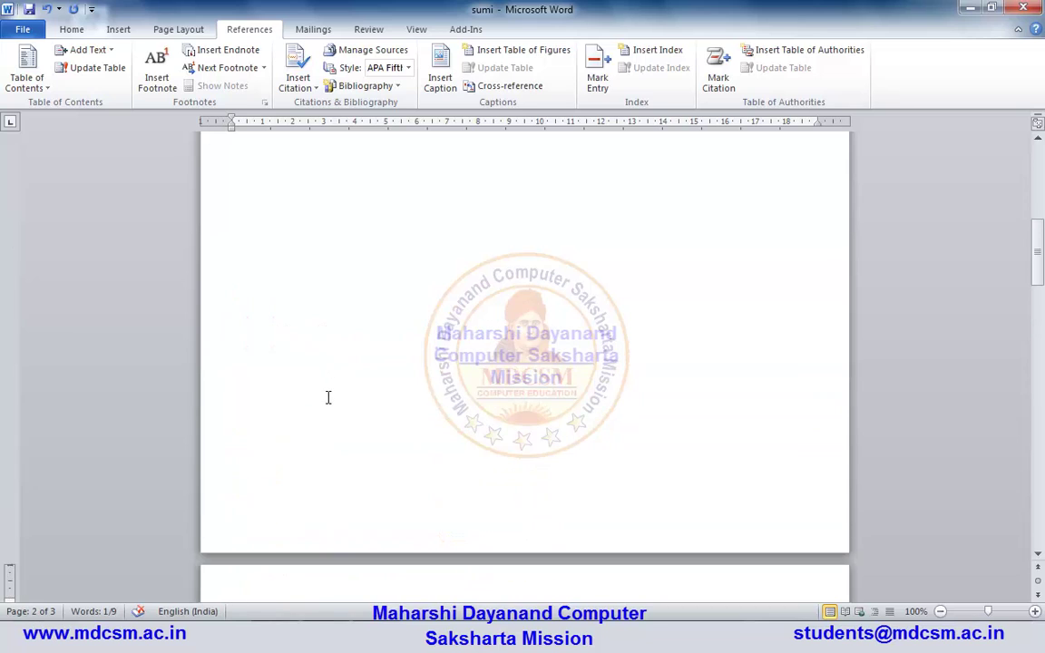
pyautogui.scroll(5, 327, 396)
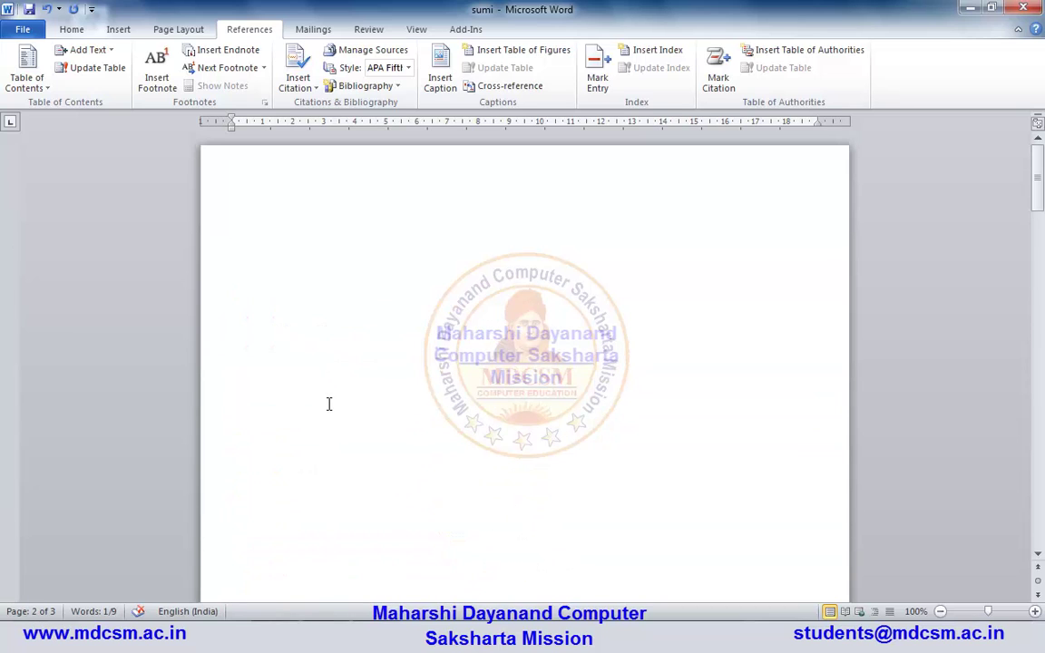
pyautogui.click(260, 222)
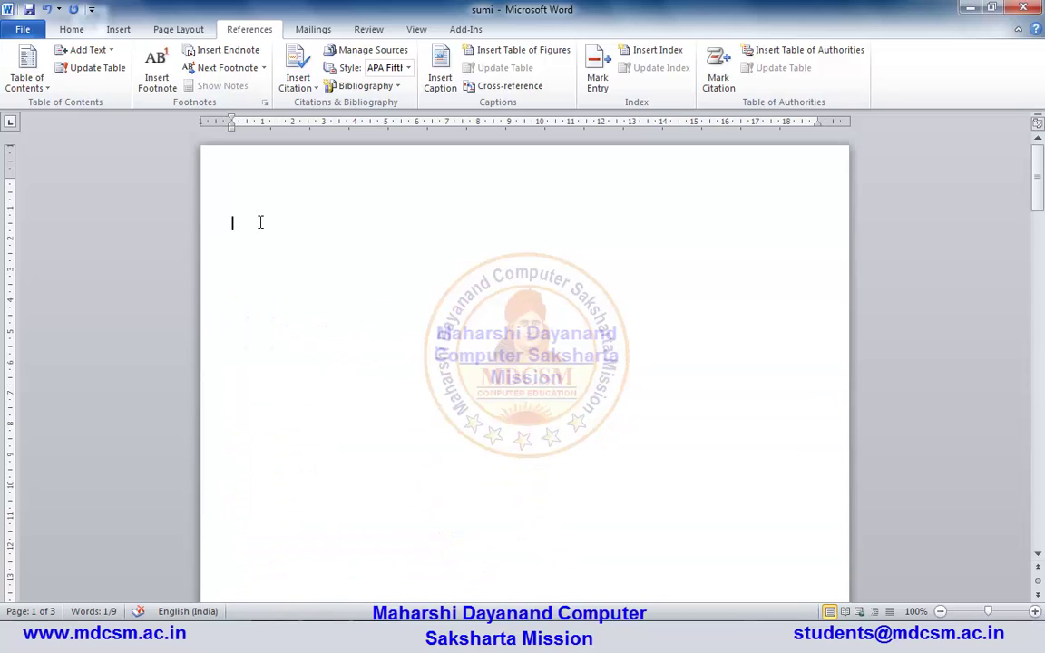
pyautogui.click(40, 89)
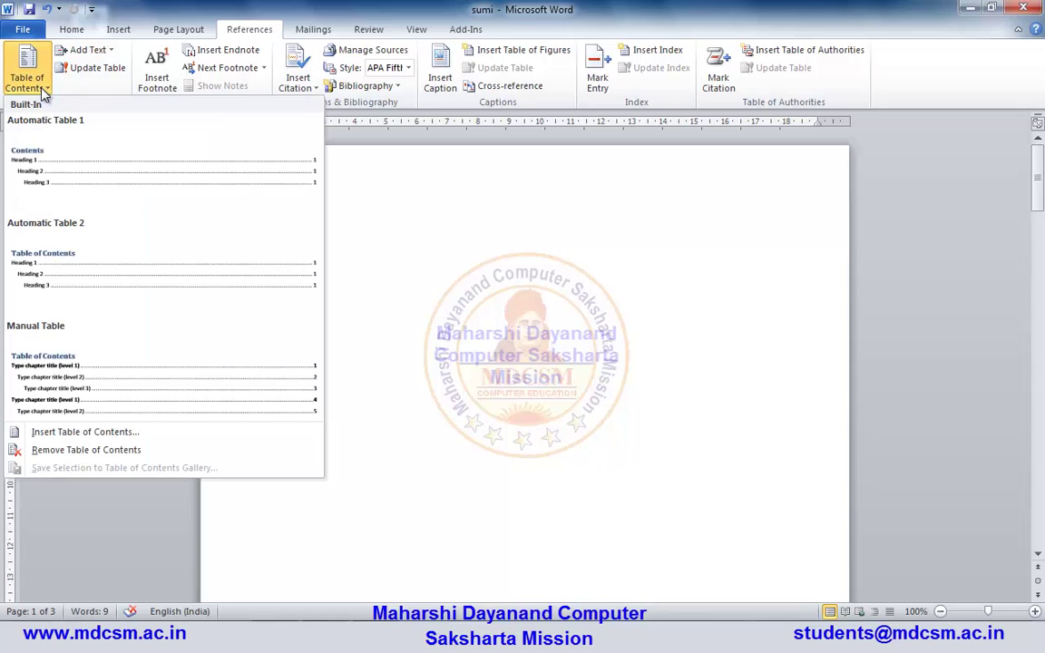
pyautogui.click(57, 179)
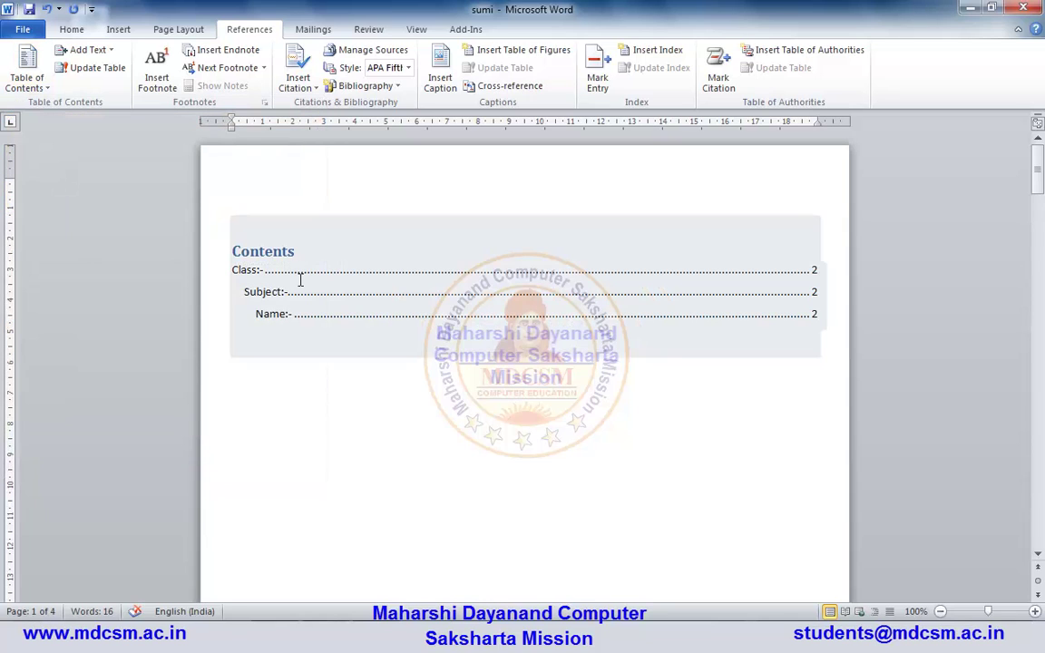
pyautogui.click(258, 465)
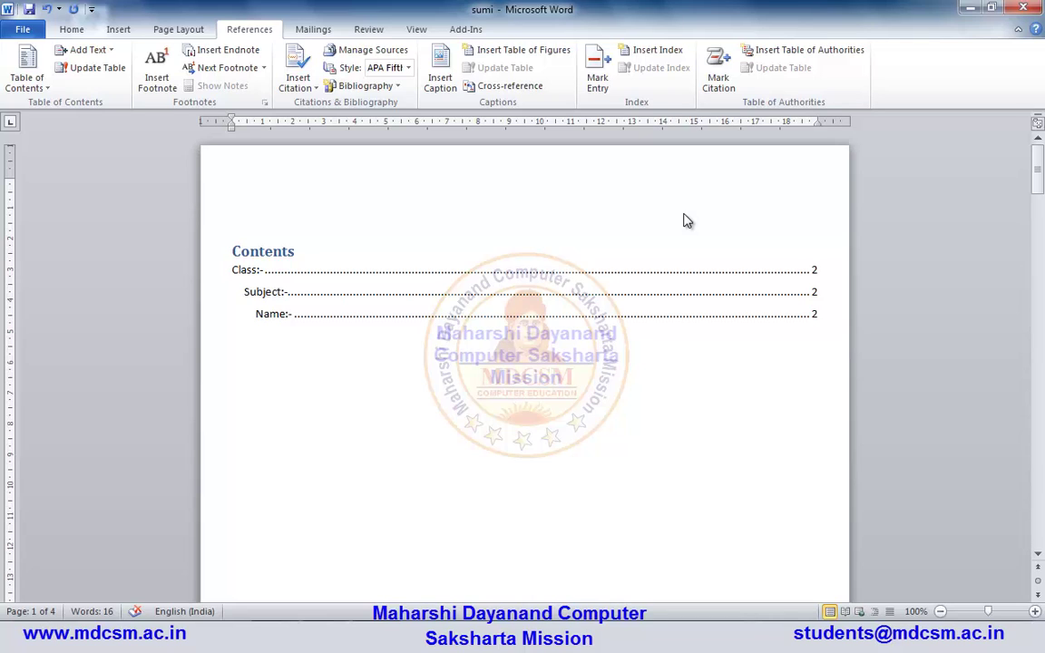
# - At the top of page 3, type the first name label ending in ':-' with two lines of filler text
pyautogui.scroll(-7, 567, 327)
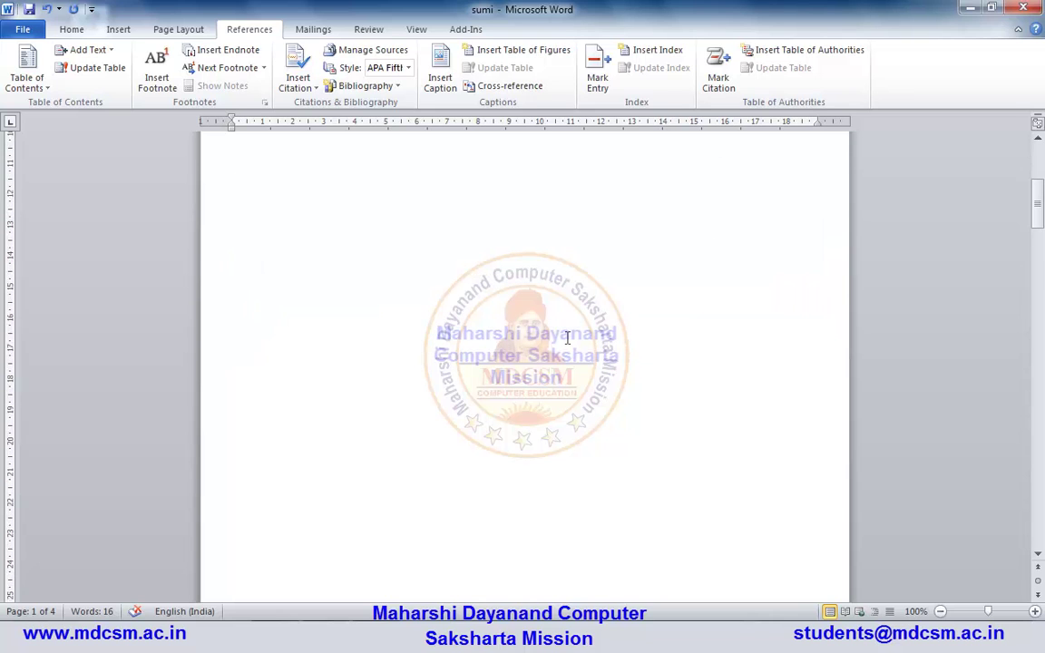
pyautogui.scroll(-10, 566, 336)
pyautogui.scroll(-8, 558, 340)
pyautogui.scroll(-10, 544, 326)
pyautogui.scroll(-3, 381, 313)
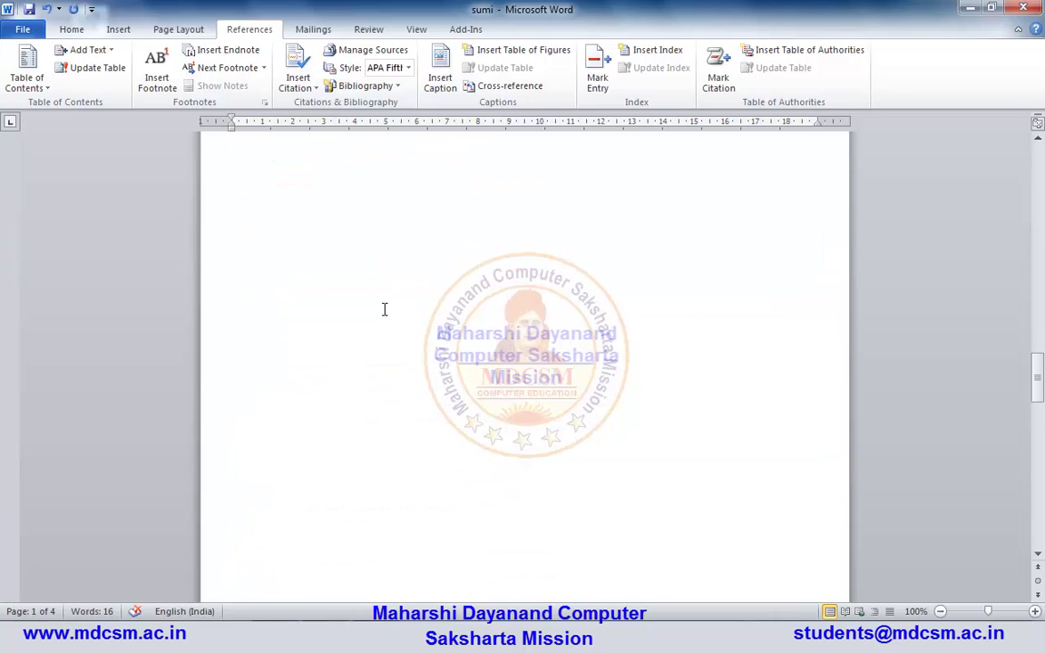
pyautogui.scroll(1, 362, 236)
pyautogui.click(362, 236)
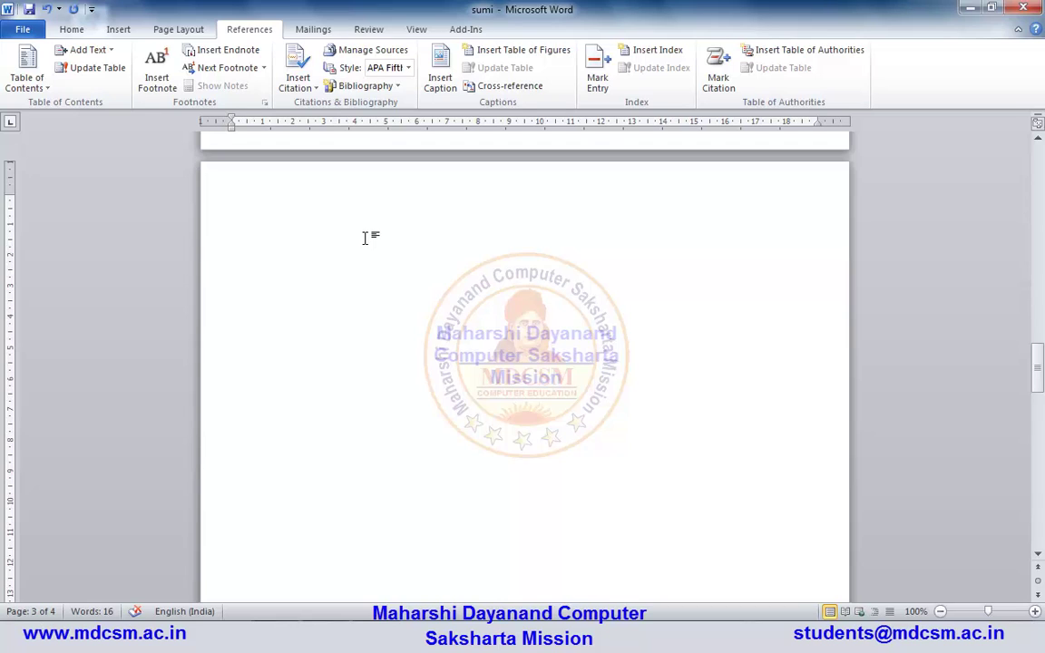
pyautogui.write('s')
pyautogui.write(':-')
pyautogui.press('Return')
pyautogui.write('fdoughreiughreiugheiugheiughergerg')
pyautogui.press('Return')
pyautogui.write('erihgregheriugh')
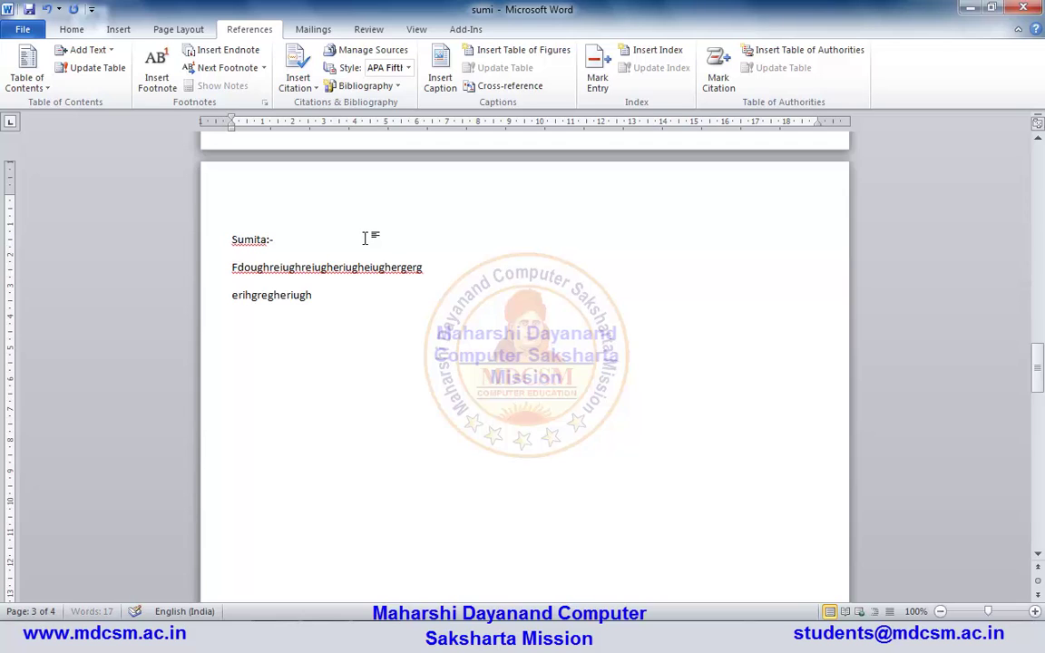
pyautogui.write('eruigheriugheiugheriugher')
pyautogui.press('Return')
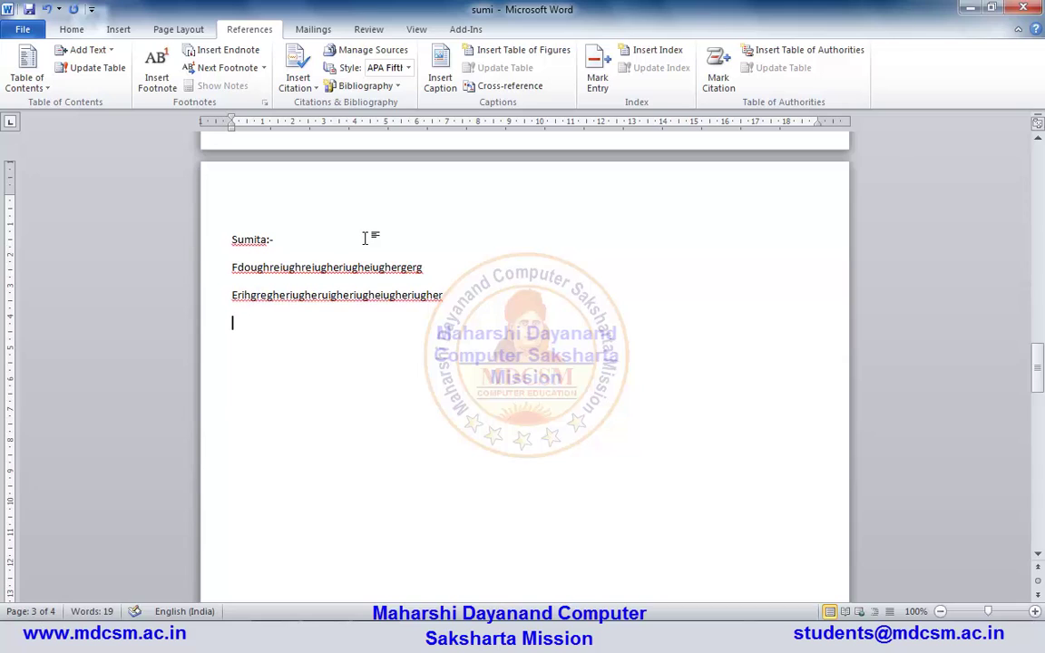
pyautogui.press('Return')
# - Add the second name label ending in ':-' followed by two lines of filler text
pyautogui.write('so')
pyautogui.write(':-')
pyautogui.press('Return')
pyautogui.write('giurweghreyghuyggyuwghuwghiuwghiuw')
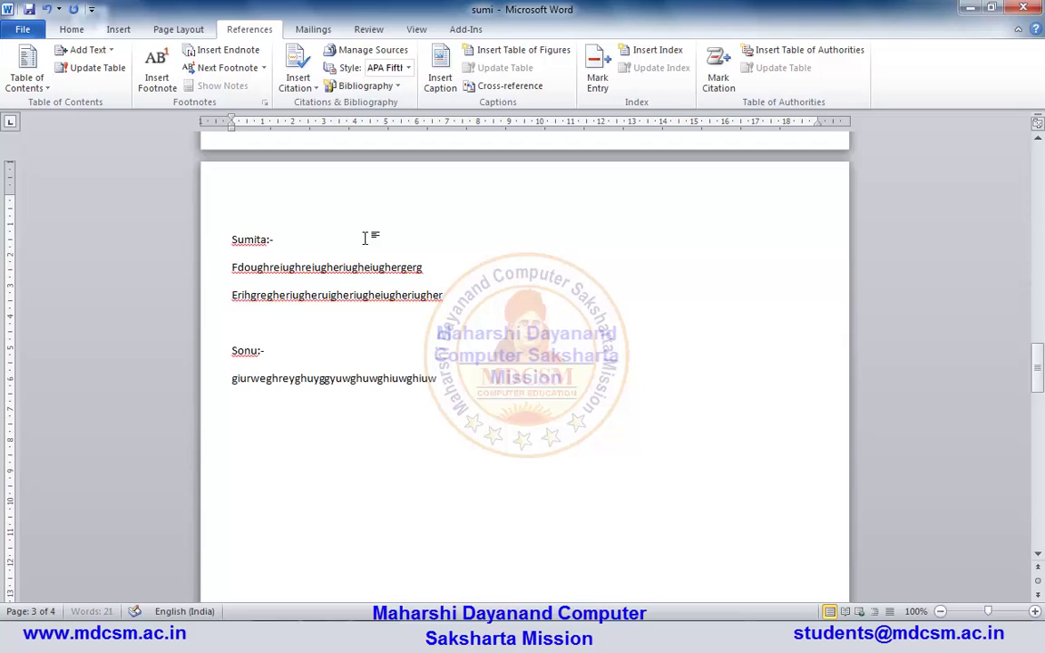
pyautogui.press('Return')
pyautogui.write('regureheuirghreuigheriugheriughe')
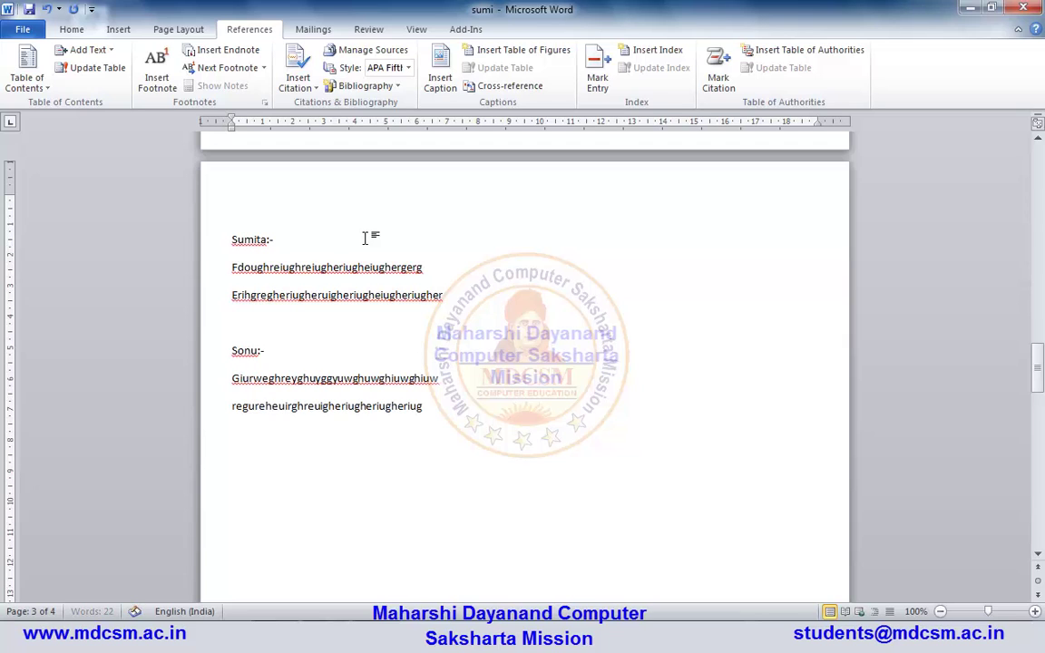
pyautogui.write('riugheriugerg')
# - After a blank line, add the third name label ending in ':-' with two filler lines
pyautogui.press('Return')
pyautogui.press('Return')
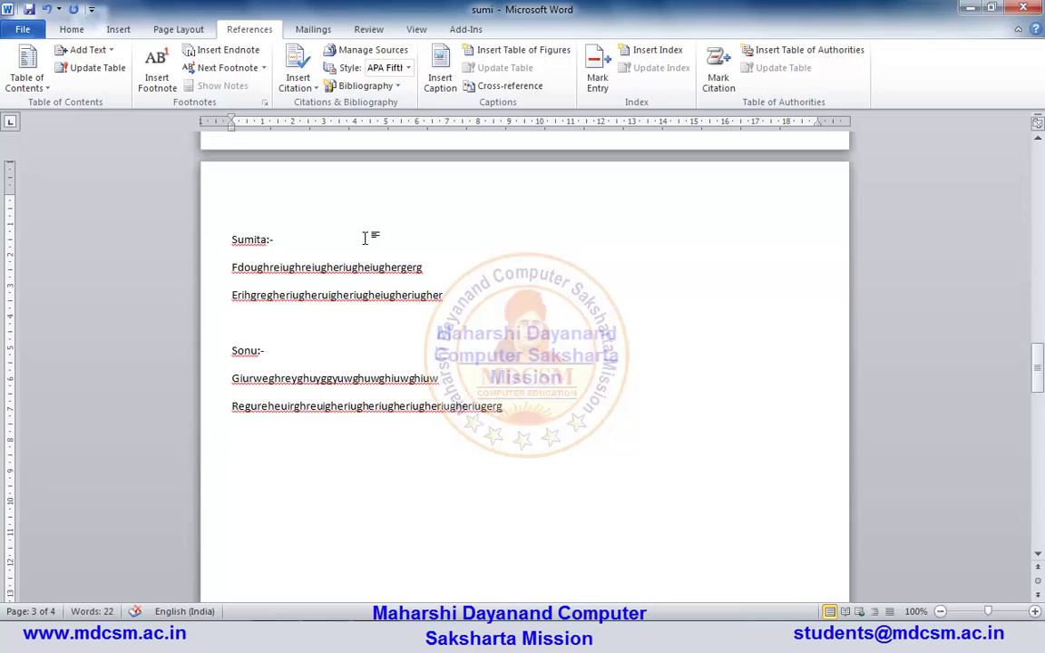
pyautogui.write('ma')
pyautogui.write('anisha')
pyautogui.write(':-')
pyautogui.press('Return')
pyautogui.write('djhfiurehgiurweghweriughreiugheriugheriugehrg')
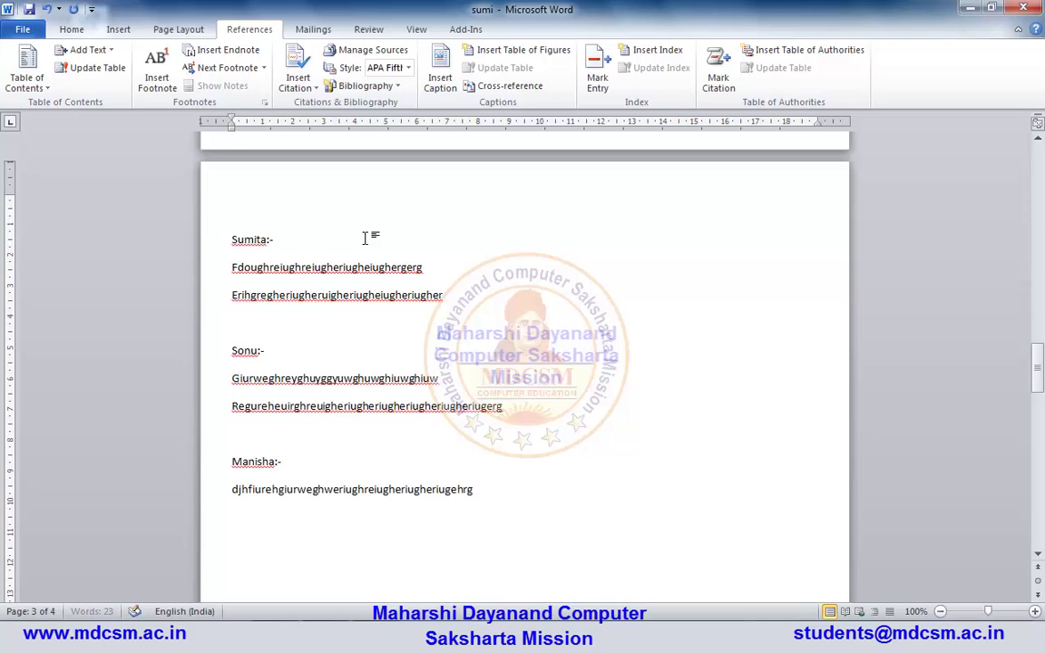
pyautogui.press('Return')
pyautogui.write('eglhjergekrhgiegjeiurgheriugheiugheriugheugheu')
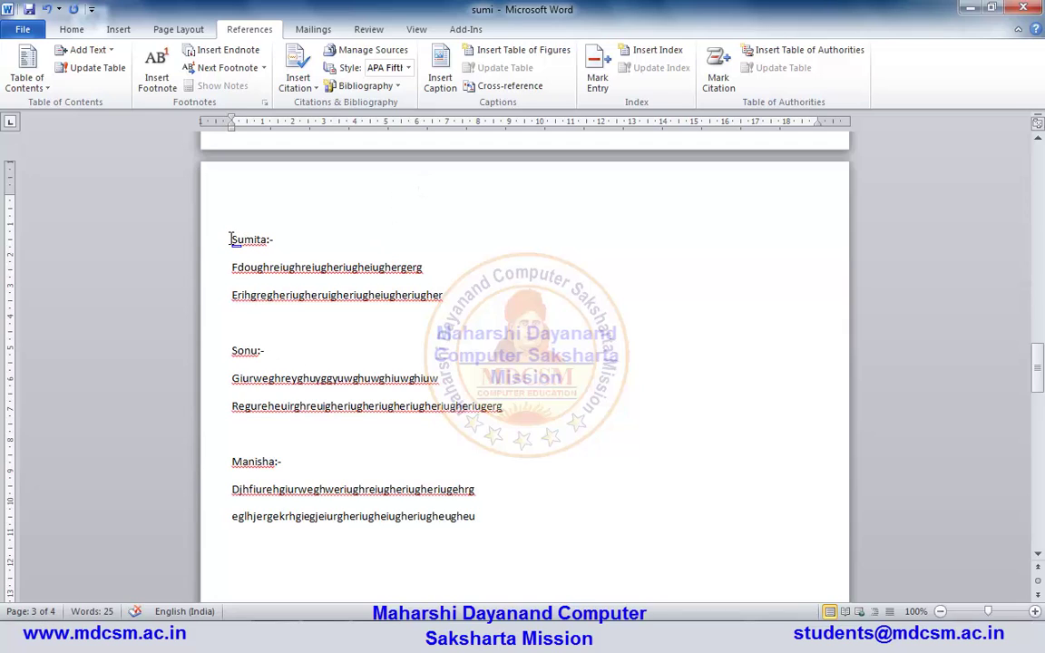
# - Assign contents levels to the page-3 name labels: the first at Level 1 and the third at Level 3
pyautogui.moveTo(230, 239); pyautogui.dragTo(279, 240)
pyautogui.click(91, 50)
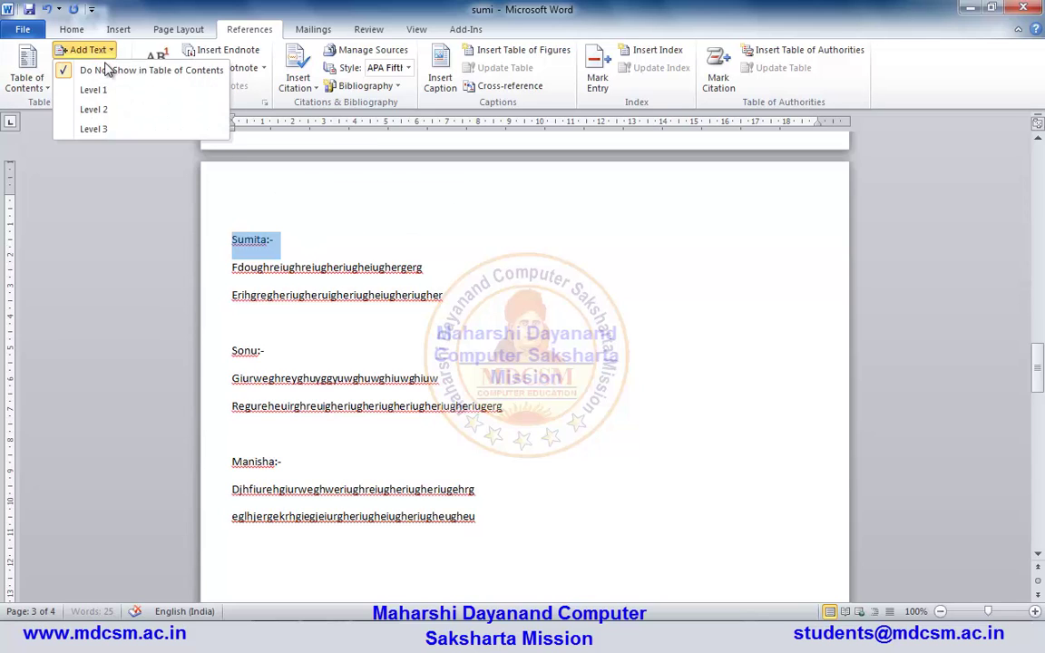
pyautogui.click(93, 89)
pyautogui.moveTo(270, 343); pyautogui.dragTo(232, 342)
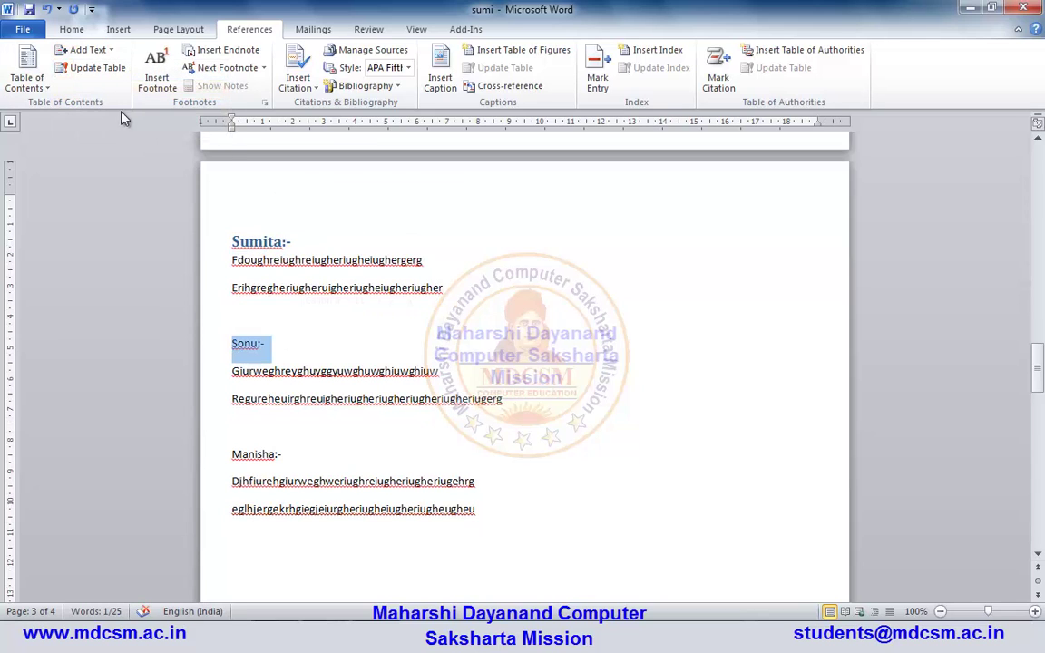
pyautogui.click(101, 50)
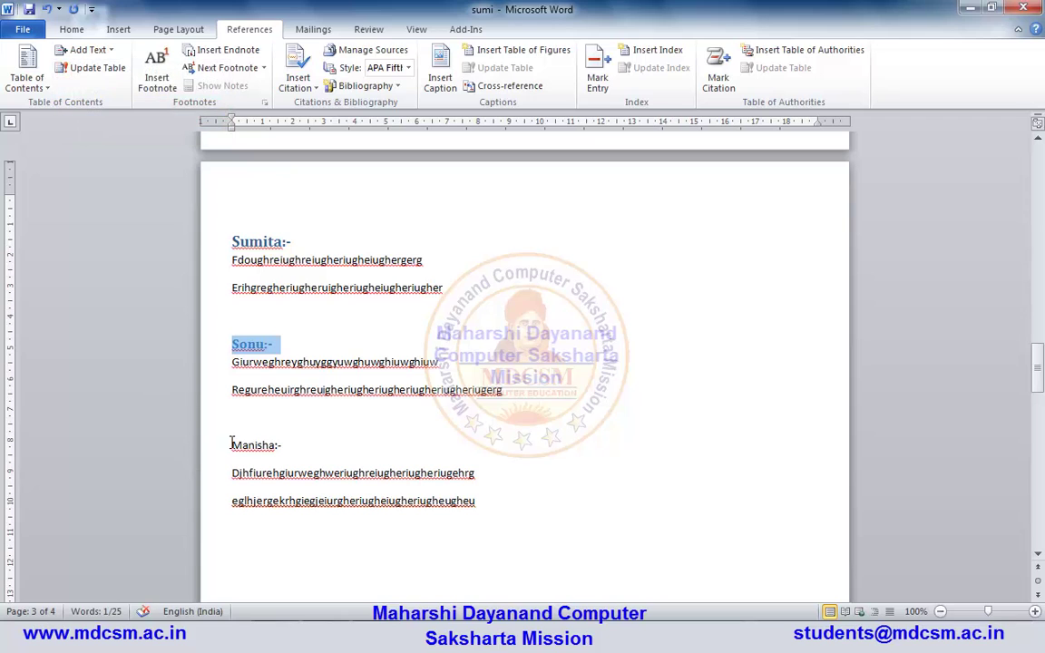
pyautogui.moveTo(232, 444); pyautogui.dragTo(288, 446)
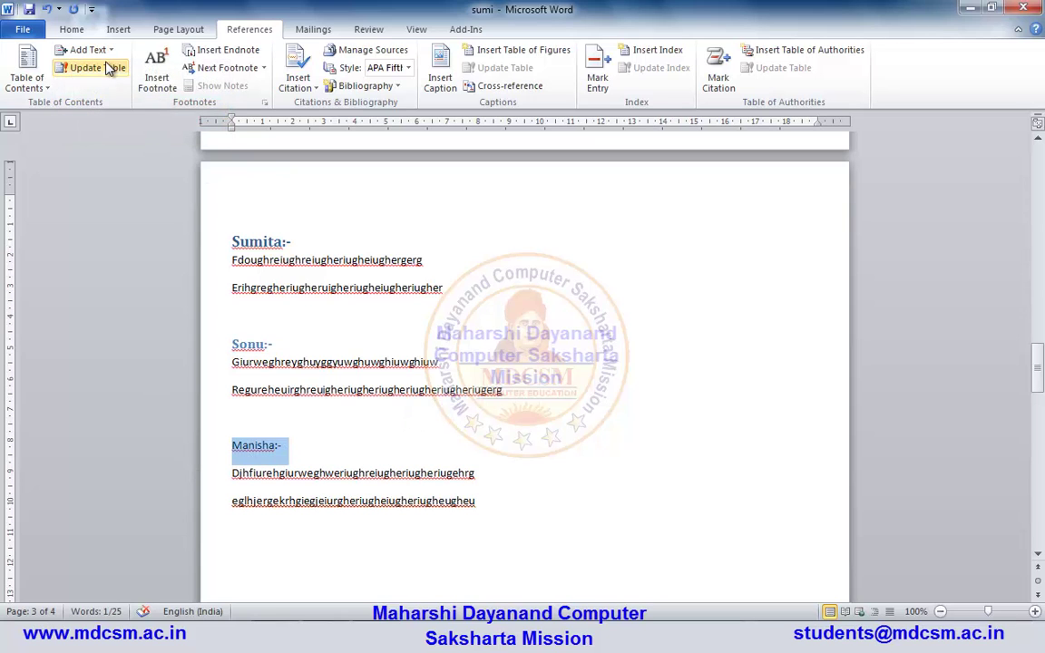
pyautogui.click(83, 49)
pyautogui.click(118, 128)
# - Update the entire table of contents on page 1 so it lists the page-3 name headings
pyautogui.scroll(3, 385, 392)
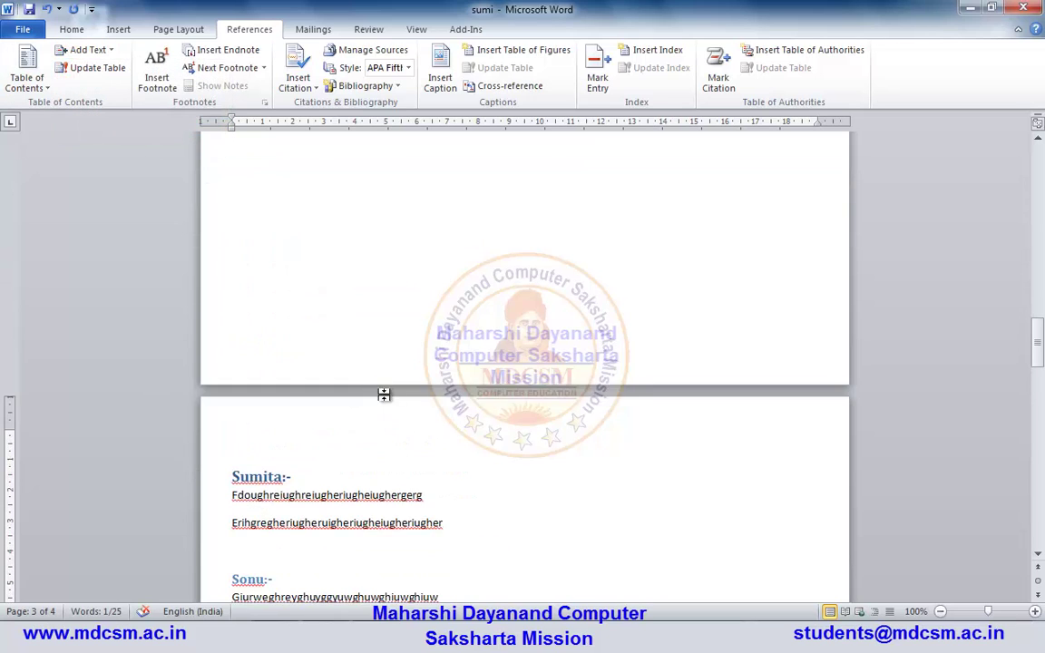
pyautogui.scroll(5, 389, 399)
pyautogui.scroll(5, 380, 403)
pyautogui.scroll(5, 366, 412)
pyautogui.scroll(2, 367, 412)
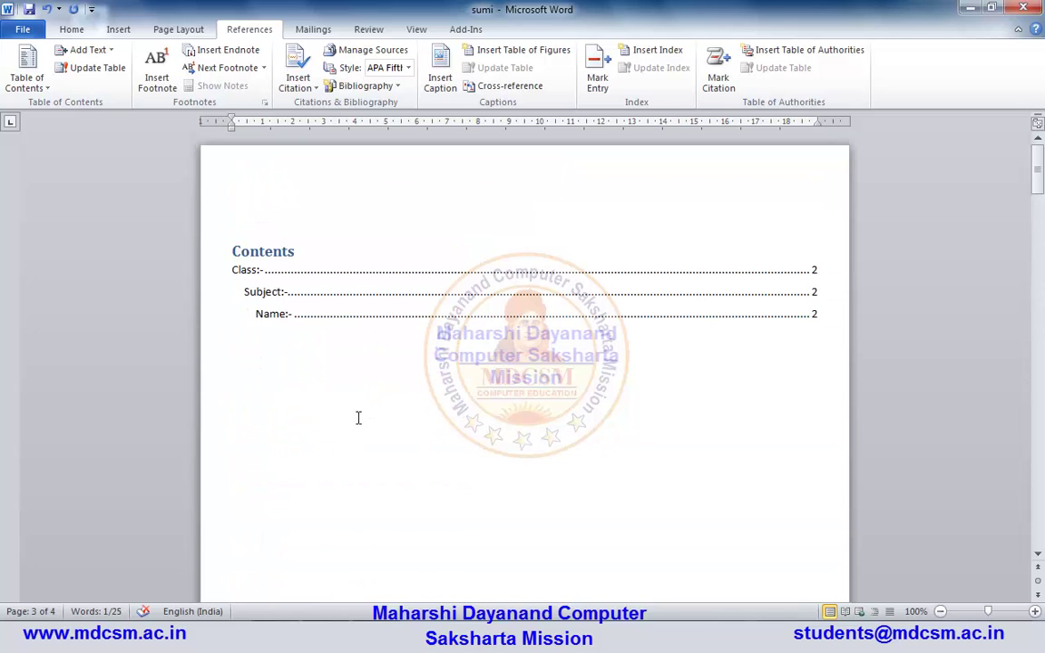
pyautogui.click(91, 68)
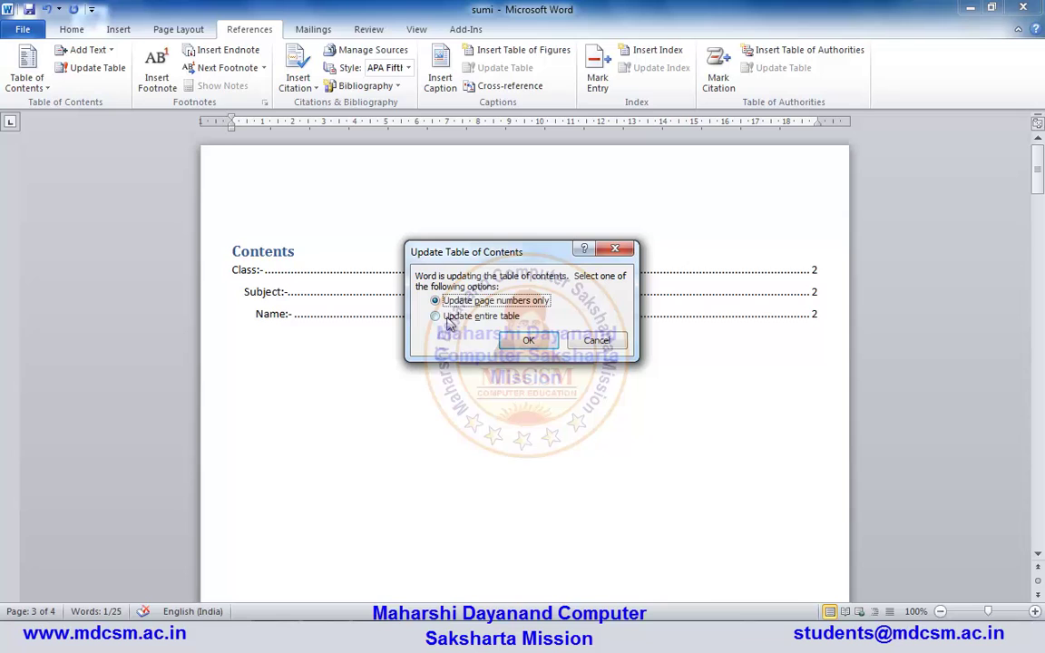
pyautogui.click(447, 317)
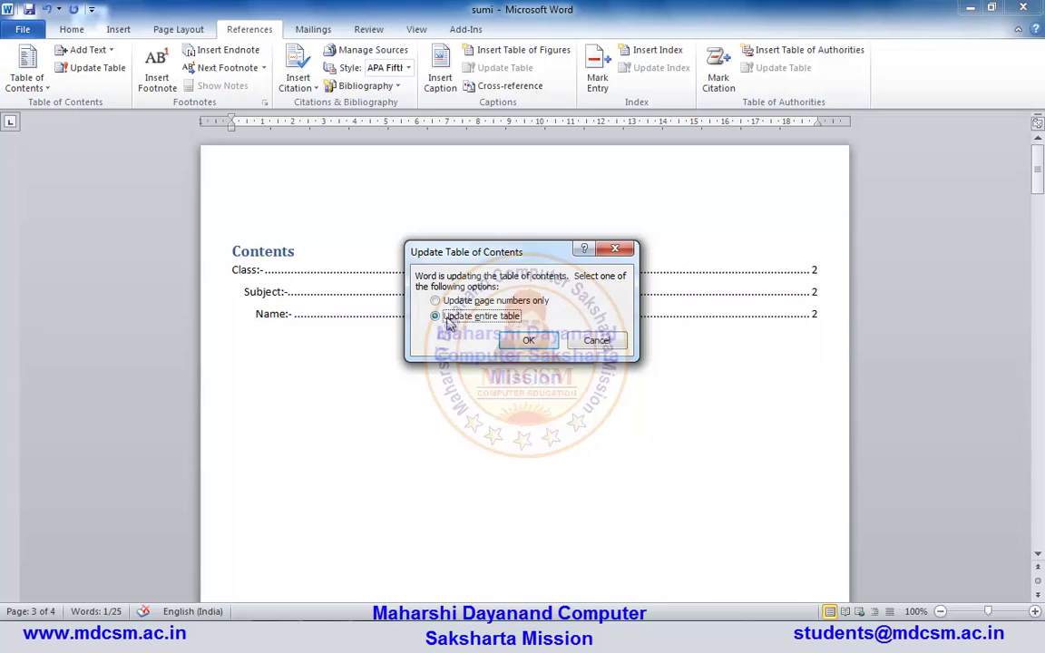
pyautogui.click(528, 342)
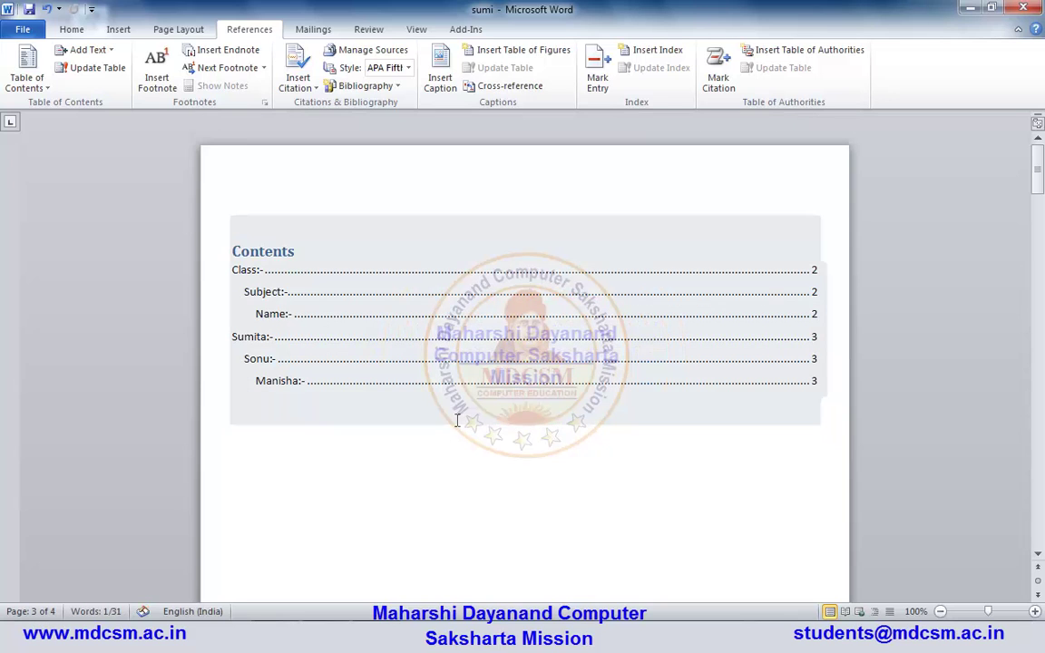
pyautogui.click(368, 450)
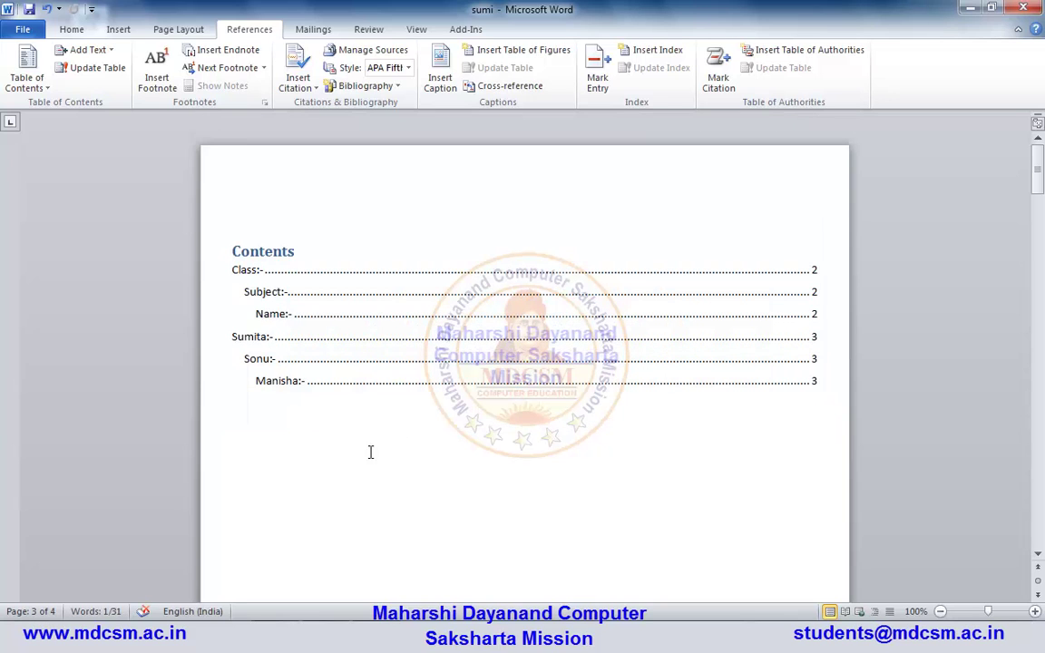